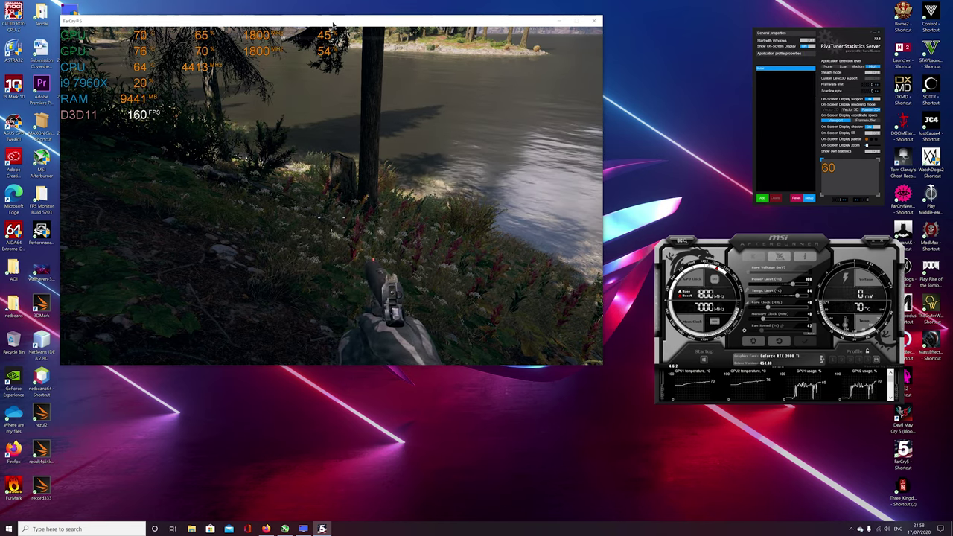
Step: Center the Far Cry 5 window and position the Afterburner window at the lower right
{"action": "left_click_drag", "start_coordinate": [333, 24], "coordinate": [378, 58]}
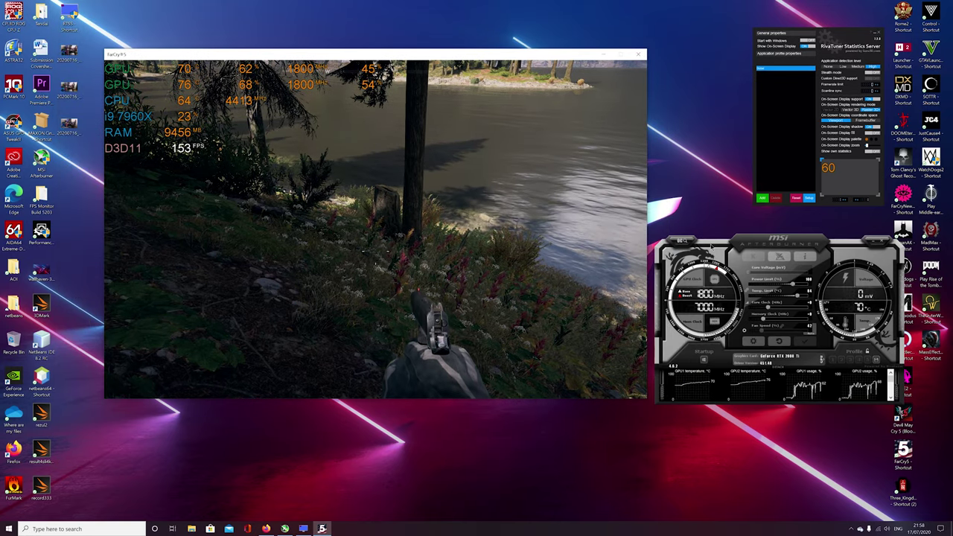
{"action": "left_click_drag", "start_coordinate": [706, 240], "coordinate": [615, 295]}
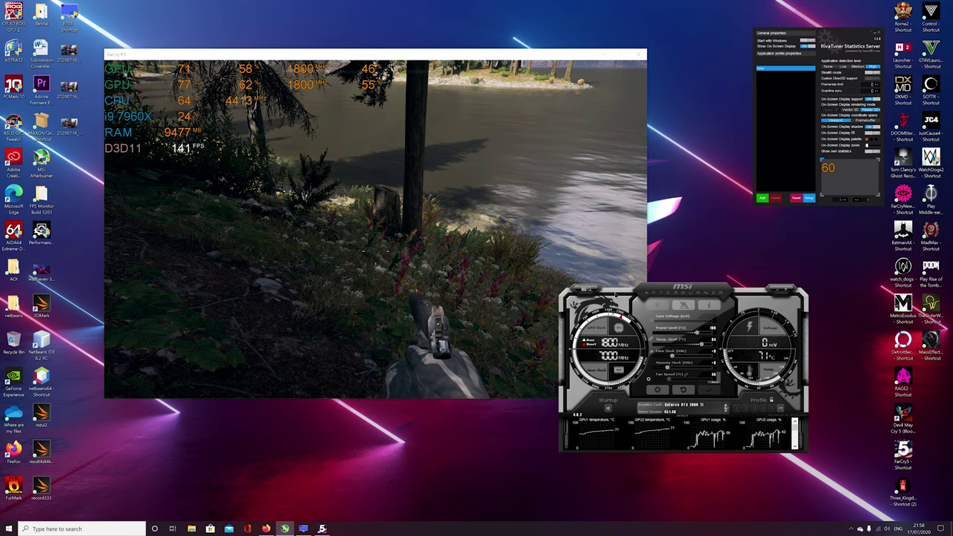
{"action": "left_click_drag", "start_coordinate": [625, 293], "coordinate": [648, 274]}
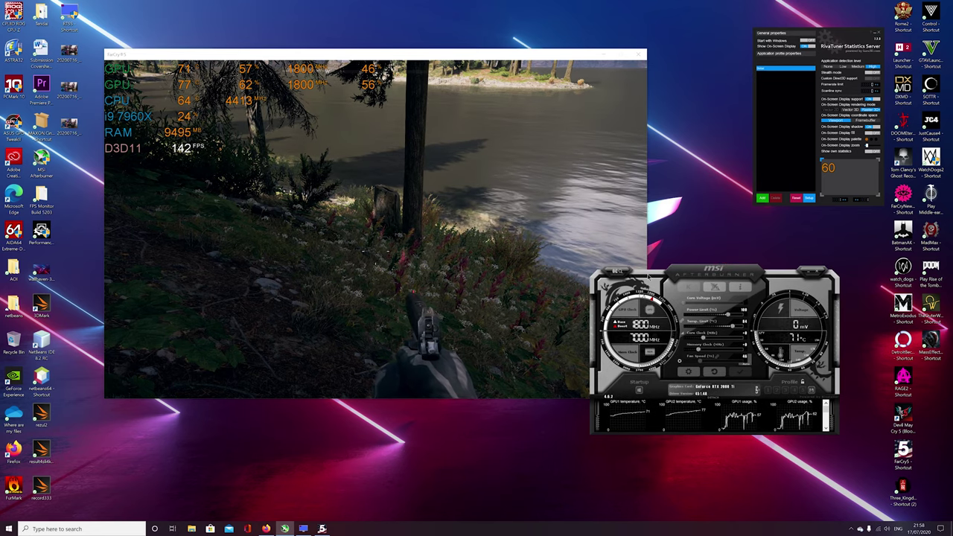
{"action": "left_click_drag", "start_coordinate": [650, 277], "coordinate": [651, 284]}
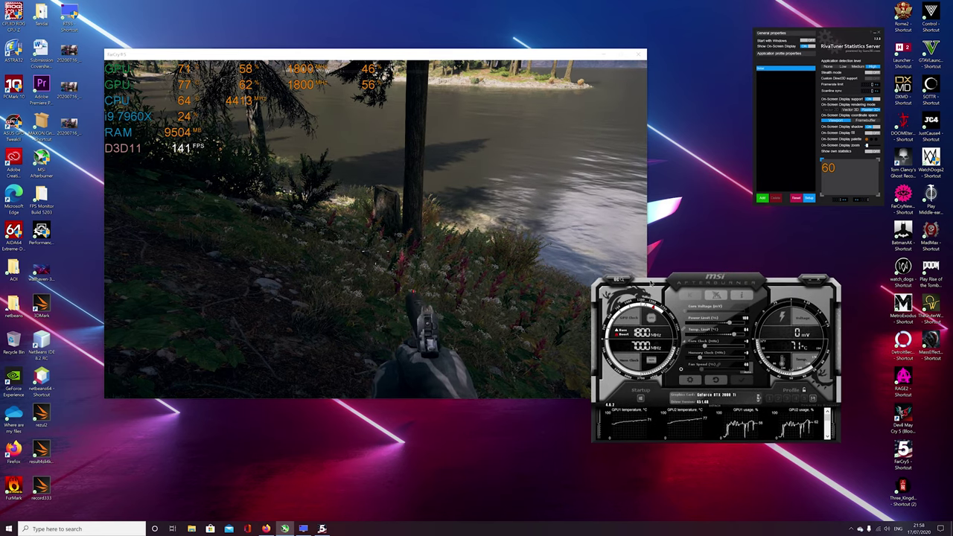
{"action": "left_click_drag", "start_coordinate": [845, 35], "coordinate": [504, 299]}
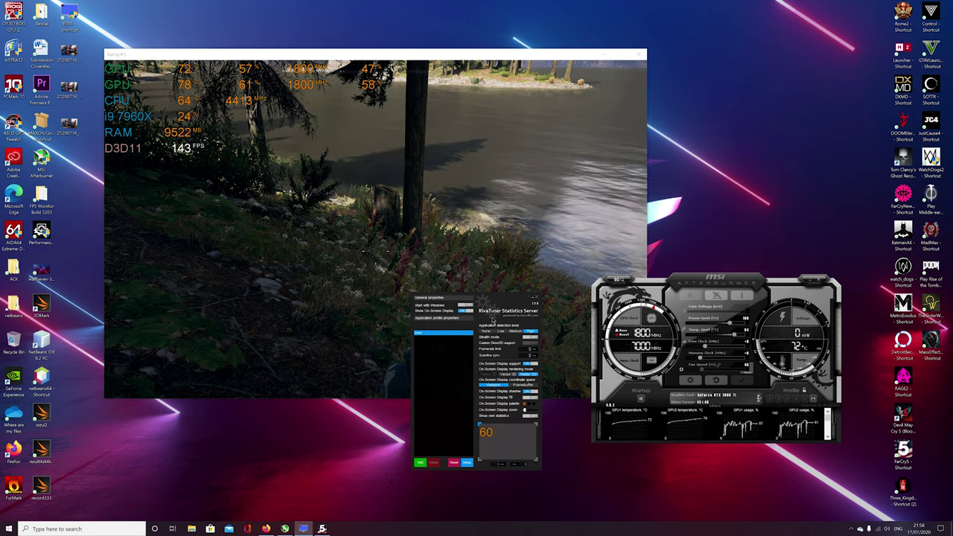
Step: Tuck RivaTuner under Afterburner, shift the game window left, and nudge Afterburner up
{"action": "left_click_drag", "start_coordinate": [499, 303], "coordinate": [516, 308]}
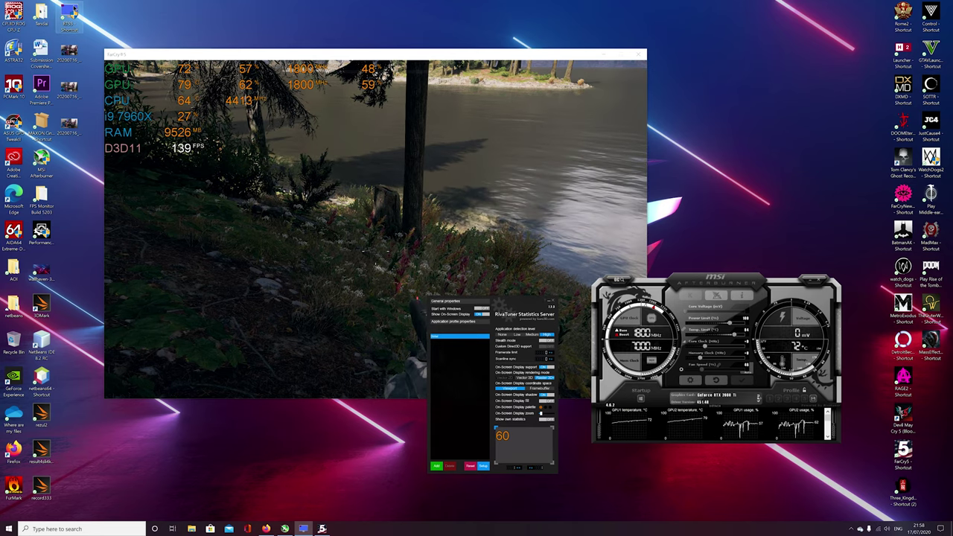
{"action": "left_click_drag", "start_coordinate": [541, 309], "coordinate": [555, 314]}
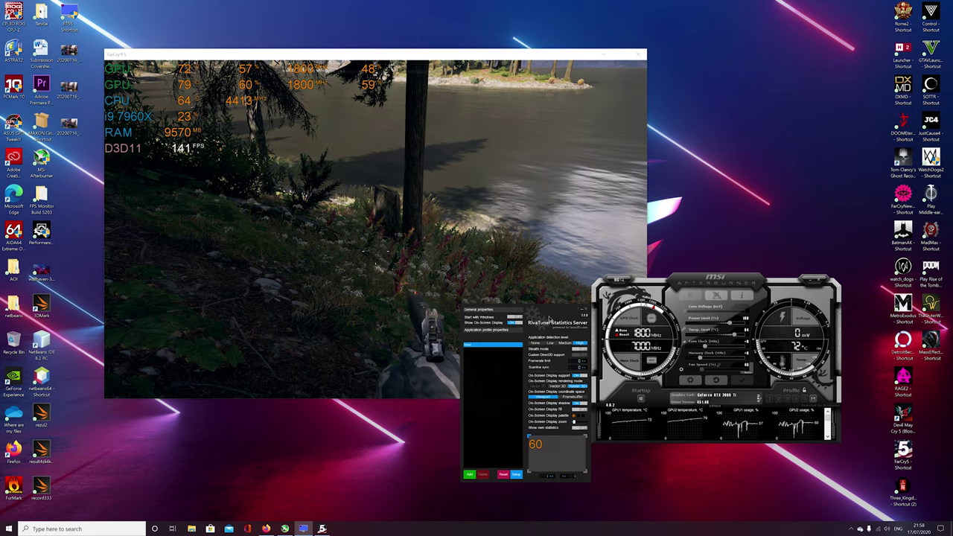
{"action": "mouse_move", "coordinate": [376, 57]}
{"action": "left_mouse_down"}
{"action": "mouse_move", "coordinate": [470, 36]}
{"action": "mouse_move", "coordinate": [380, 40]}
{"action": "left_mouse_up"}
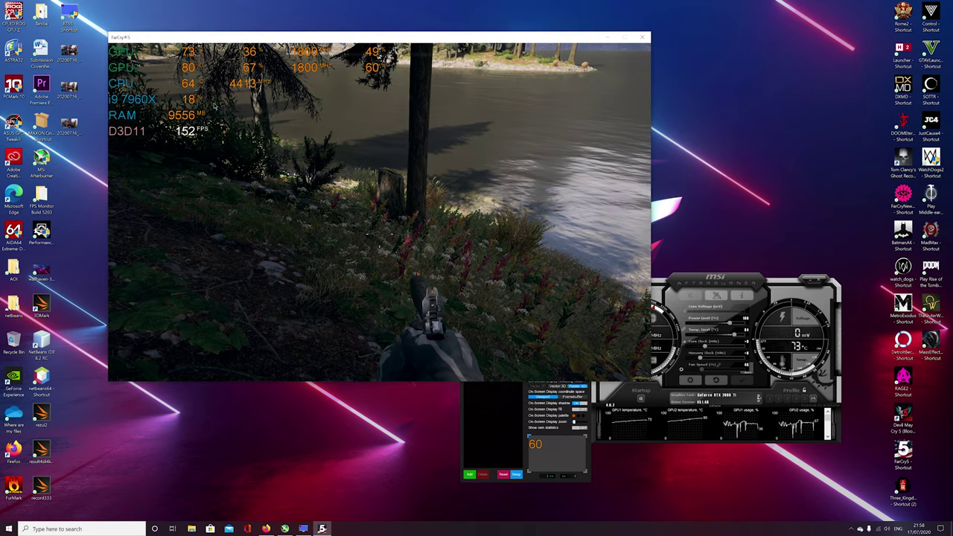
{"action": "mouse_move", "coordinate": [320, 39]}
{"action": "left_mouse_down"}
{"action": "mouse_move", "coordinate": [408, 36]}
{"action": "mouse_move", "coordinate": [327, 47]}
{"action": "left_mouse_up"}
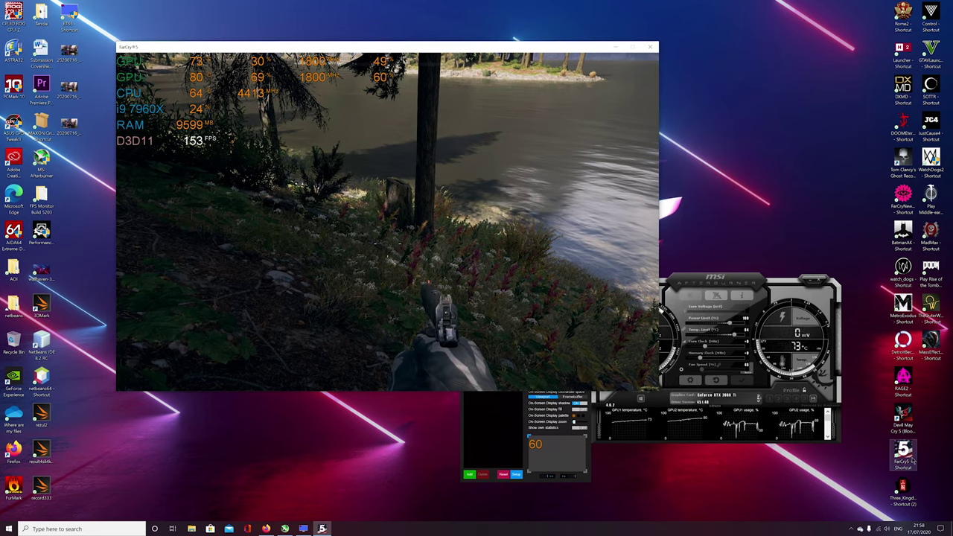
{"action": "left_click_drag", "start_coordinate": [383, 47], "coordinate": [304, 42]}
{"action": "left_click_drag", "start_coordinate": [653, 285], "coordinate": [664, 274]}
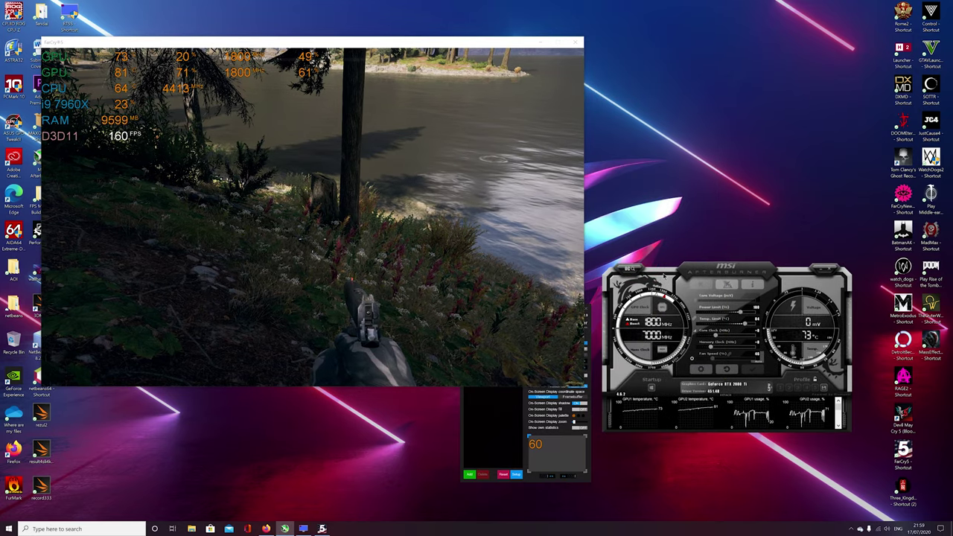
Step: Open and close Afterburner's settings, then move the Afterburner window up and left
{"action": "left_click", "coordinate": [700, 370]}
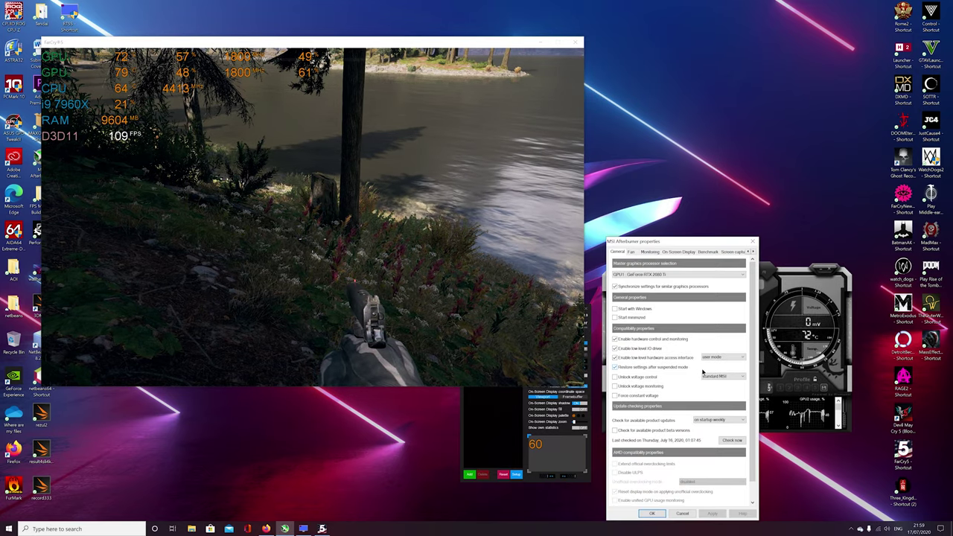
{"action": "left_click_drag", "start_coordinate": [683, 240], "coordinate": [516, 246]}
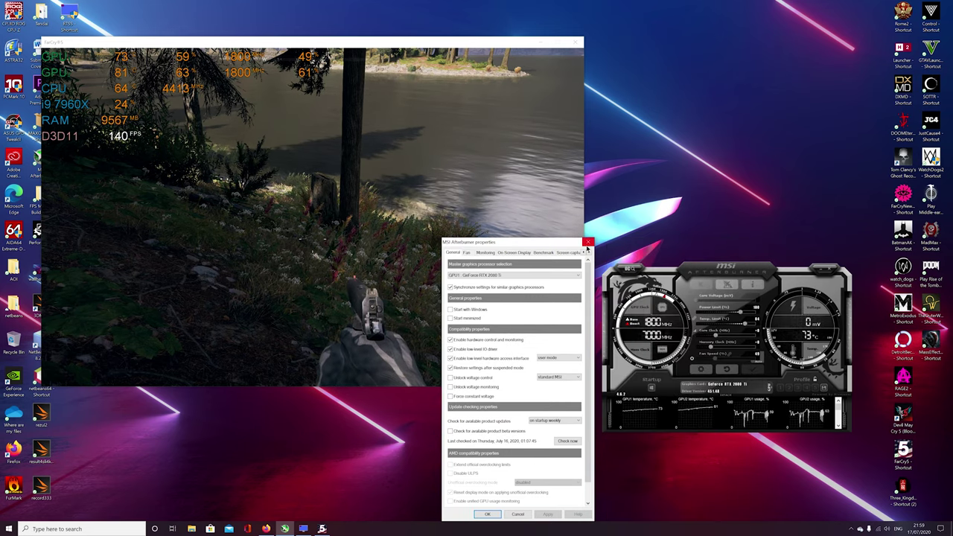
{"action": "left_click", "coordinate": [587, 243]}
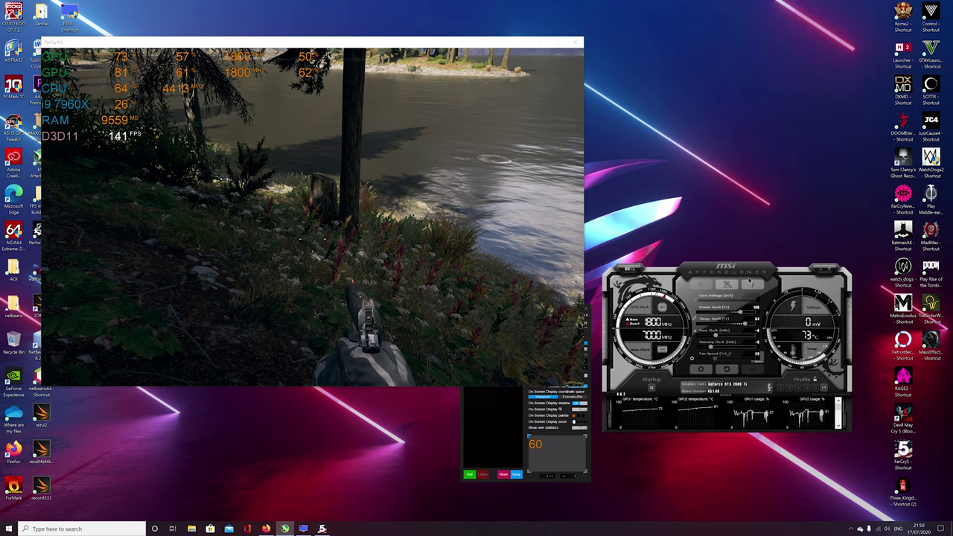
{"action": "left_click_drag", "start_coordinate": [659, 270], "coordinate": [574, 222]}
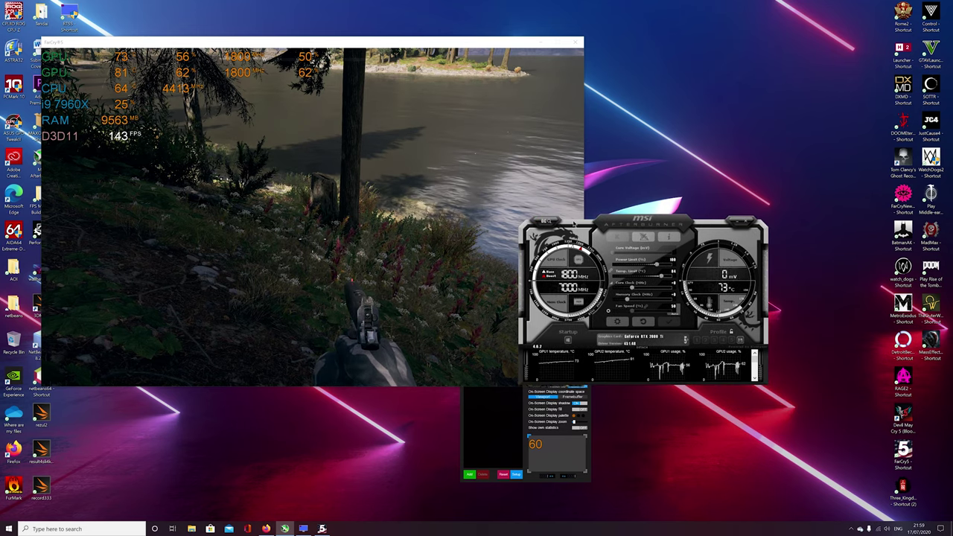
Step: Bring up RivaTuner Statistics Server from the system tray, then minimize it back to the tray
{"action": "left_click", "coordinate": [851, 529]}
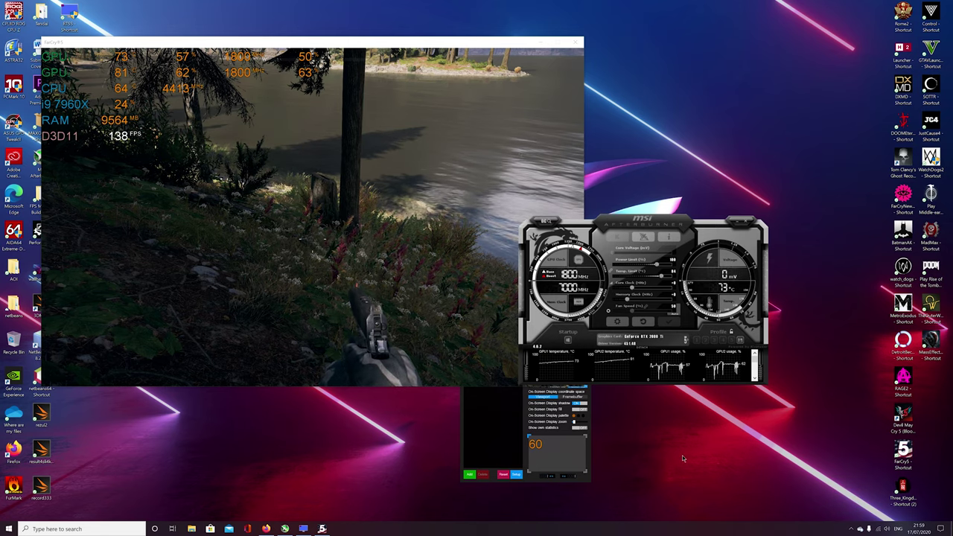
{"action": "left_click", "coordinate": [851, 513]}
{"action": "left_click_drag", "start_coordinate": [530, 312], "coordinate": [423, 315]}
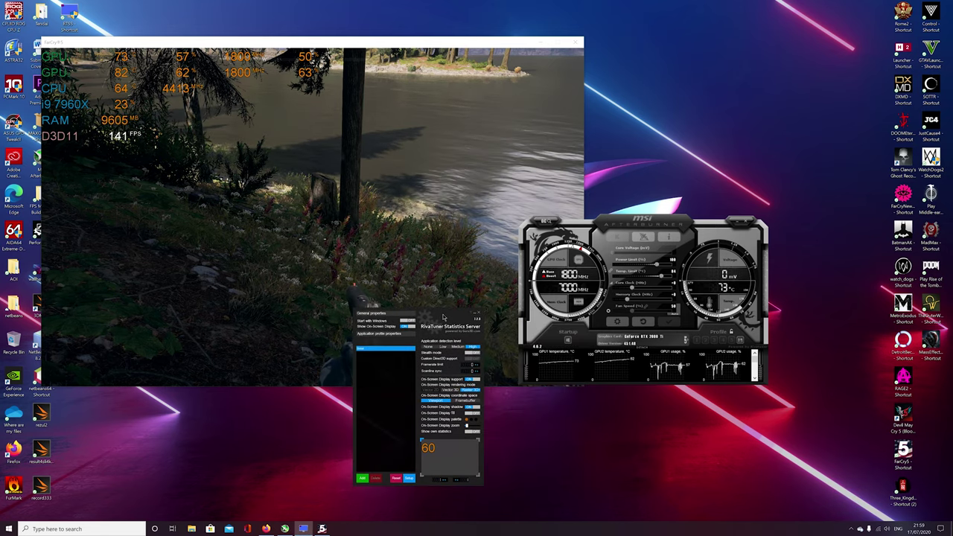
{"action": "left_click", "coordinate": [477, 317]}
Step: Reopen Afterburner's properties on General settings and place them beside the main window
{"action": "left_click_drag", "start_coordinate": [612, 328], "coordinate": [674, 327]}
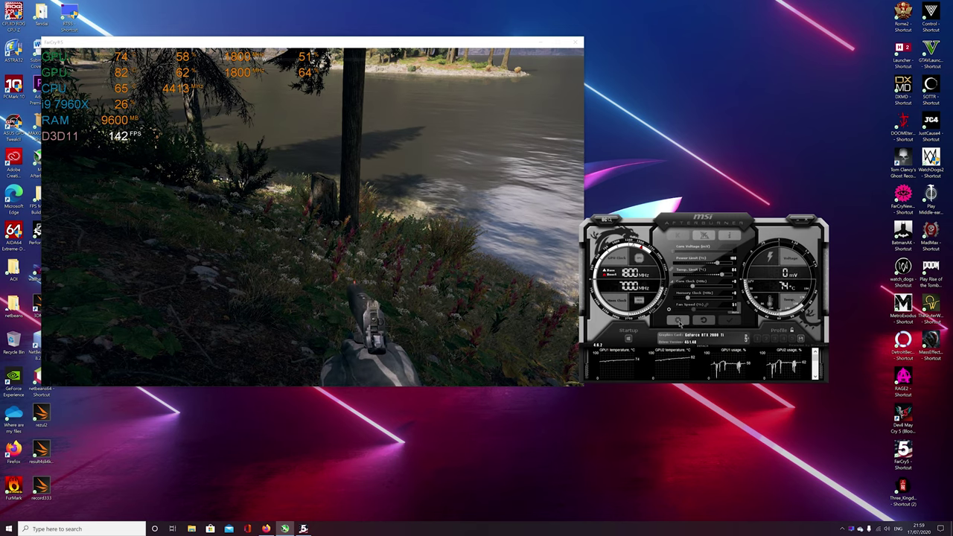
{"action": "left_click", "coordinate": [680, 326]}
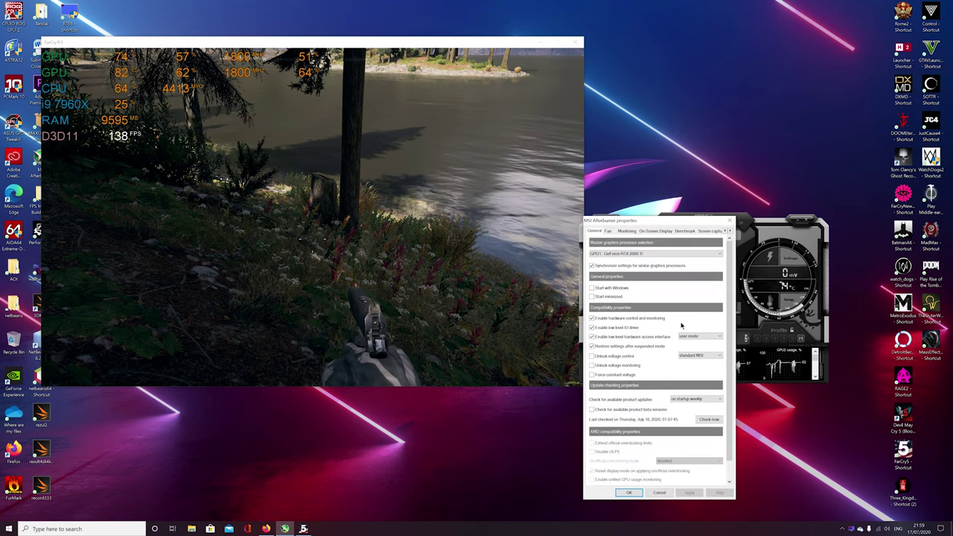
{"action": "left_click_drag", "start_coordinate": [663, 220], "coordinate": [448, 216]}
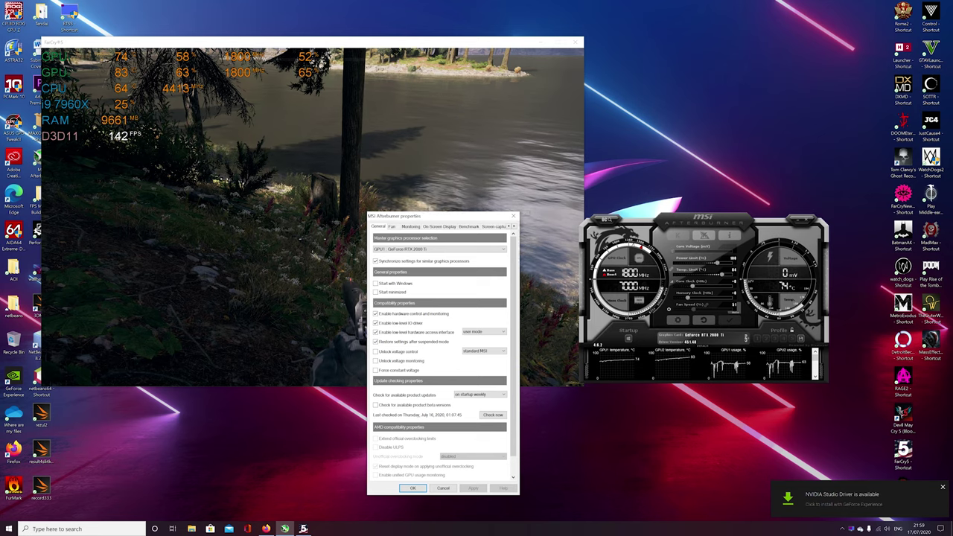
{"action": "left_click_drag", "start_coordinate": [417, 216], "coordinate": [442, 216]}
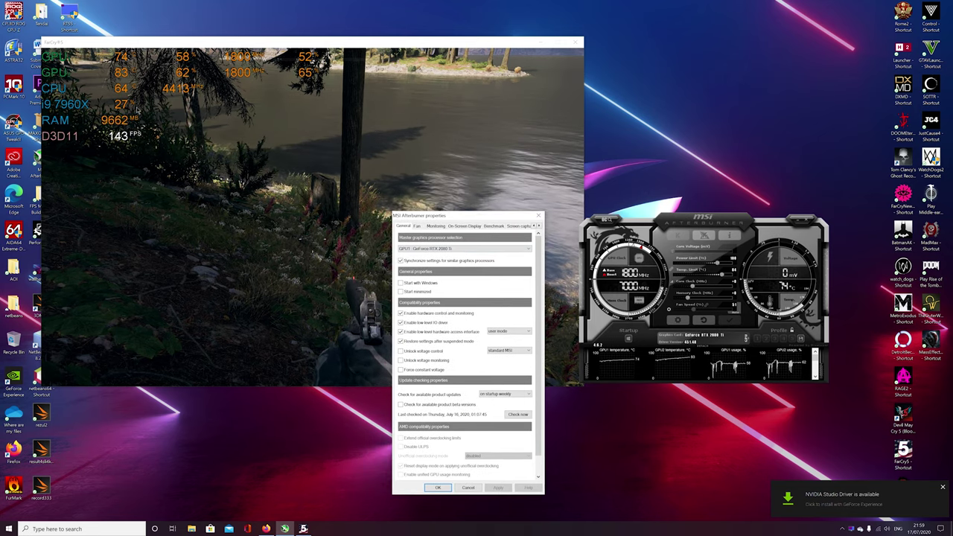
Step: Switch to the Monitoring tab and scroll through the active hardware monitoring graphs list
{"action": "left_click", "coordinate": [437, 225]}
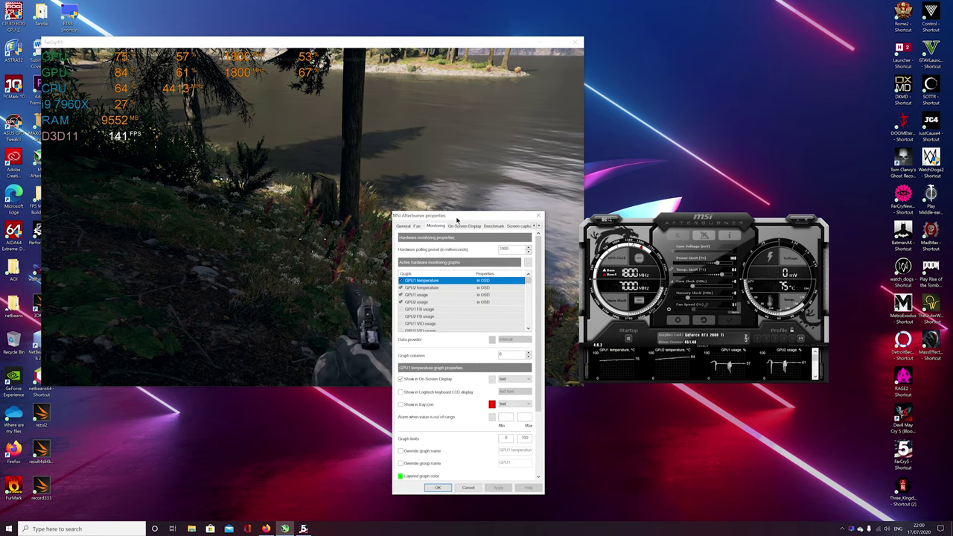
{"action": "left_click_drag", "start_coordinate": [460, 217], "coordinate": [487, 195]}
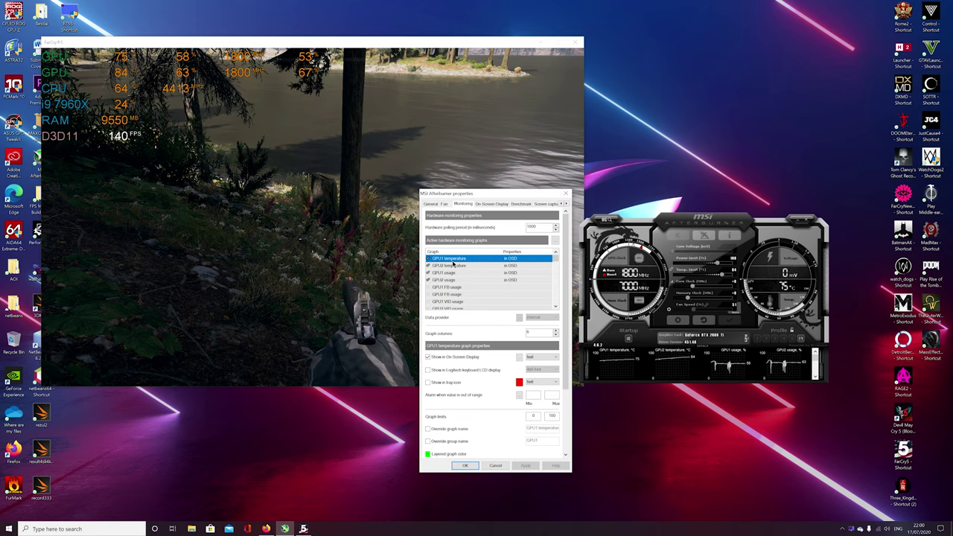
{"action": "mouse_move", "coordinate": [444, 264]}
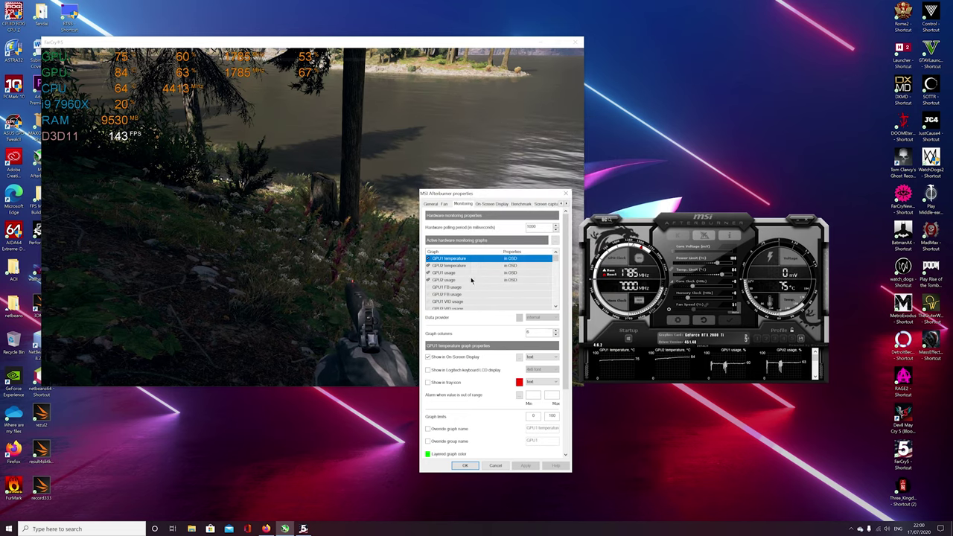
{"action": "scroll", "coordinate": [555, 265], "scroll_direction": "down", "scroll_amount": 3}
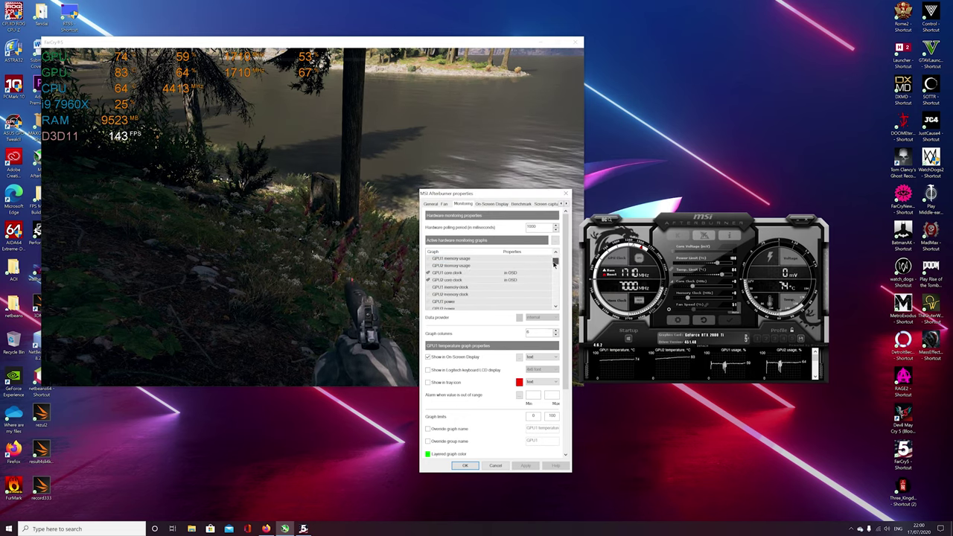
{"action": "scroll", "coordinate": [554, 264], "scroll_direction": "down", "scroll_amount": 1}
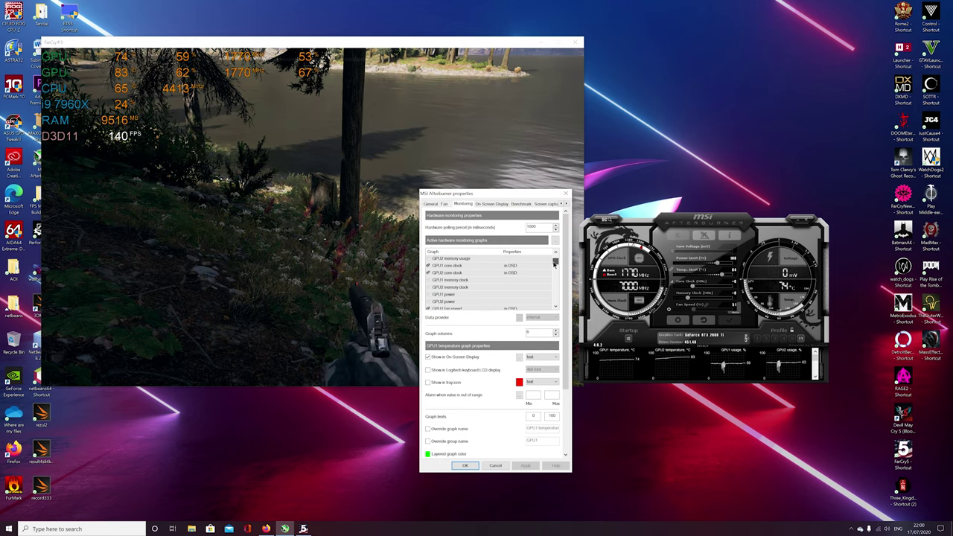
{"action": "left_click_drag", "start_coordinate": [555, 265], "coordinate": [554, 270]}
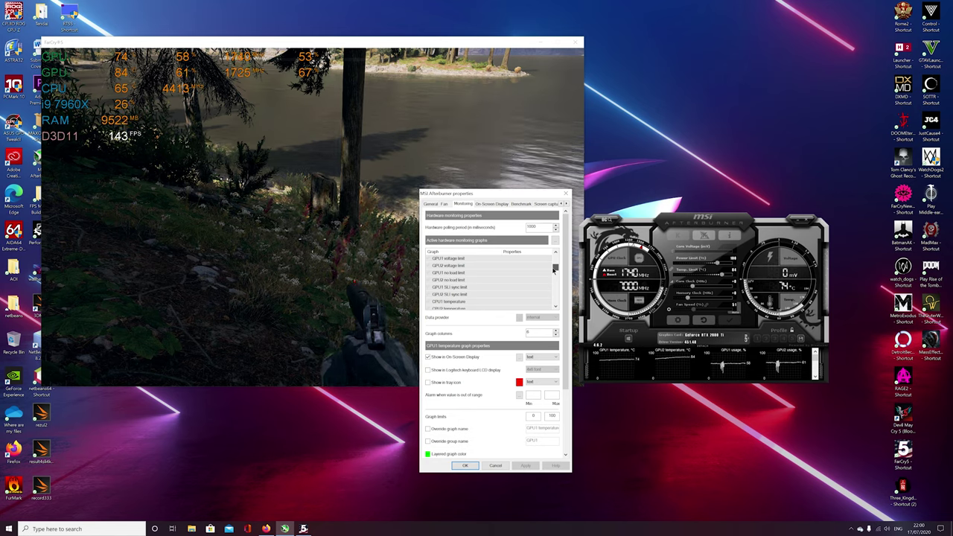
{"action": "left_click_drag", "start_coordinate": [553, 271], "coordinate": [554, 278]}
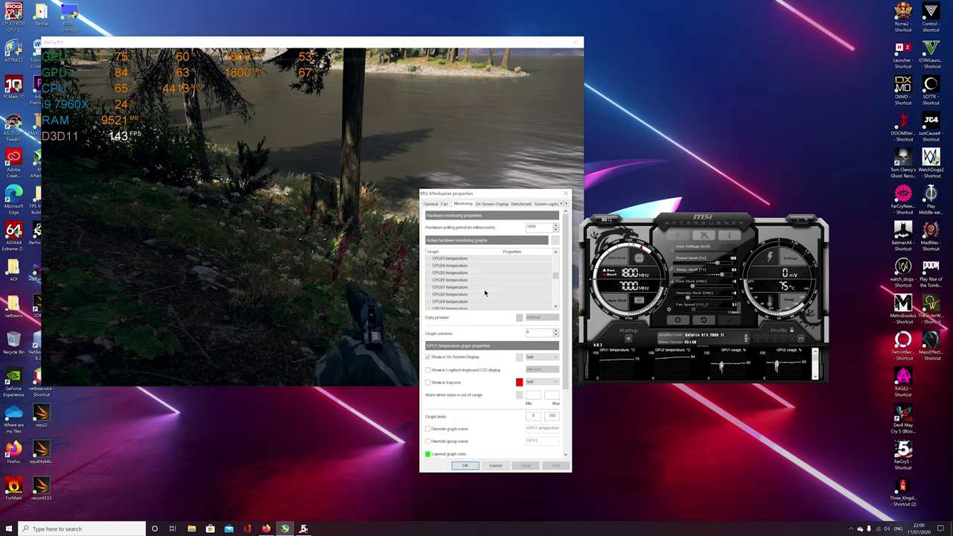
Step: Tick GPU1 FB usage in the graphs list to add it to monitoring
{"action": "scroll", "coordinate": [484, 293], "scroll_direction": "down", "scroll_amount": 5}
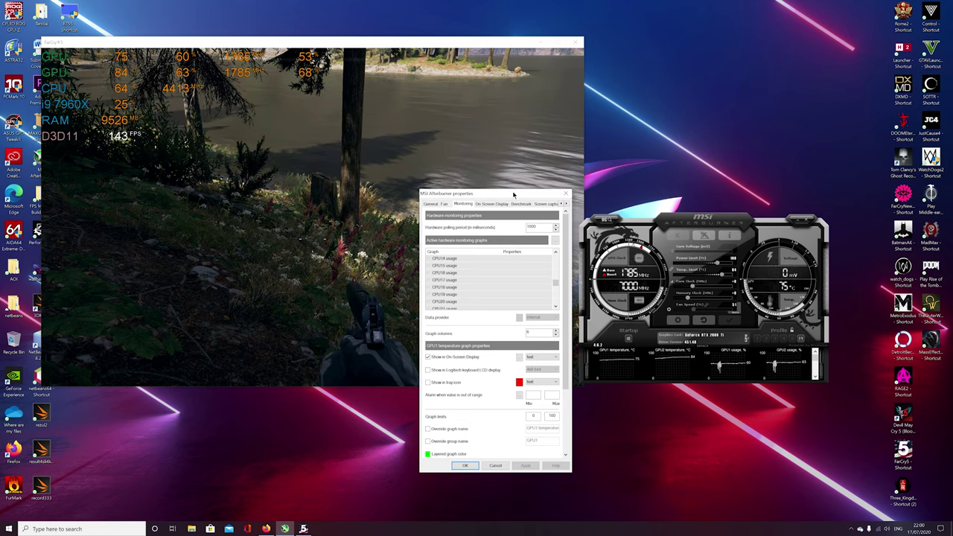
{"action": "left_click_drag", "start_coordinate": [513, 195], "coordinate": [518, 201]}
{"action": "scroll", "coordinate": [470, 287], "scroll_direction": "up", "scroll_amount": 10}
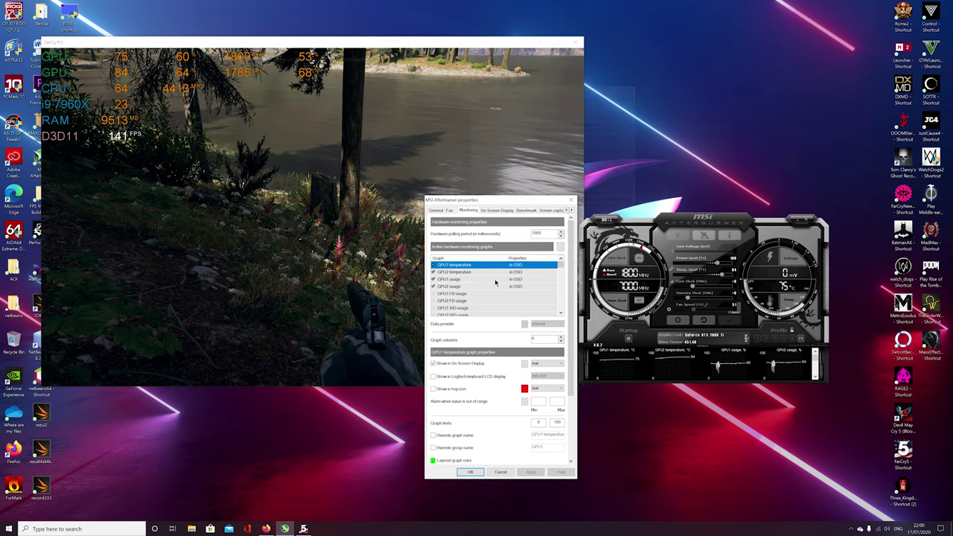
{"action": "mouse_move", "coordinate": [448, 304]}
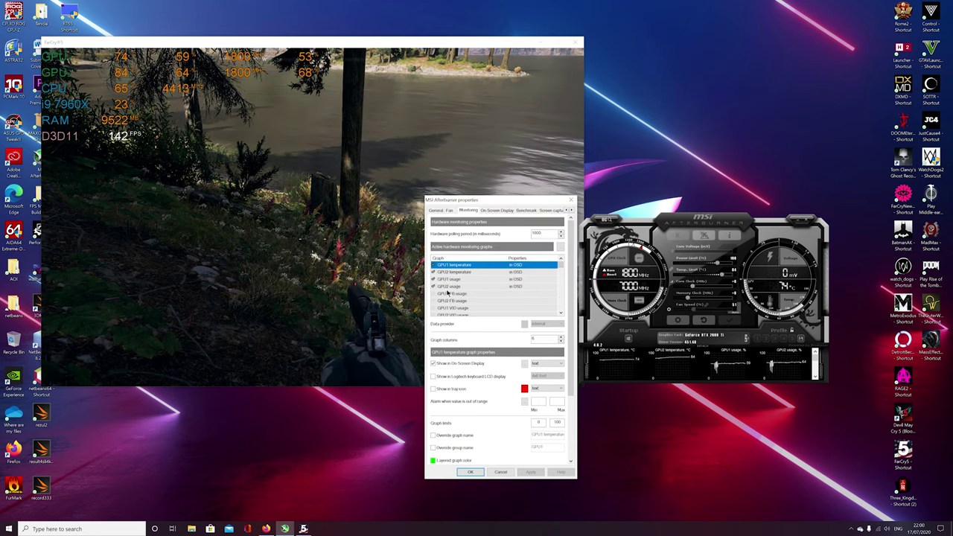
{"action": "left_click", "coordinate": [432, 294]}
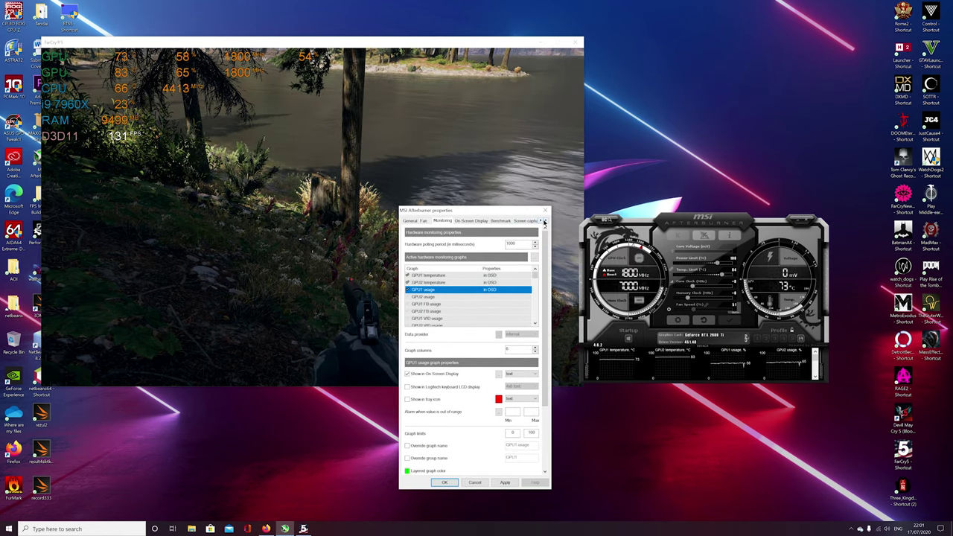
Step: Scroll the tab strip right and open the Video capture settings
{"action": "left_click", "coordinate": [547, 222]}
{"action": "left_click", "coordinate": [546, 222]}
{"action": "left_click", "coordinate": [547, 221]}
{"action": "left_click", "coordinate": [547, 222]}
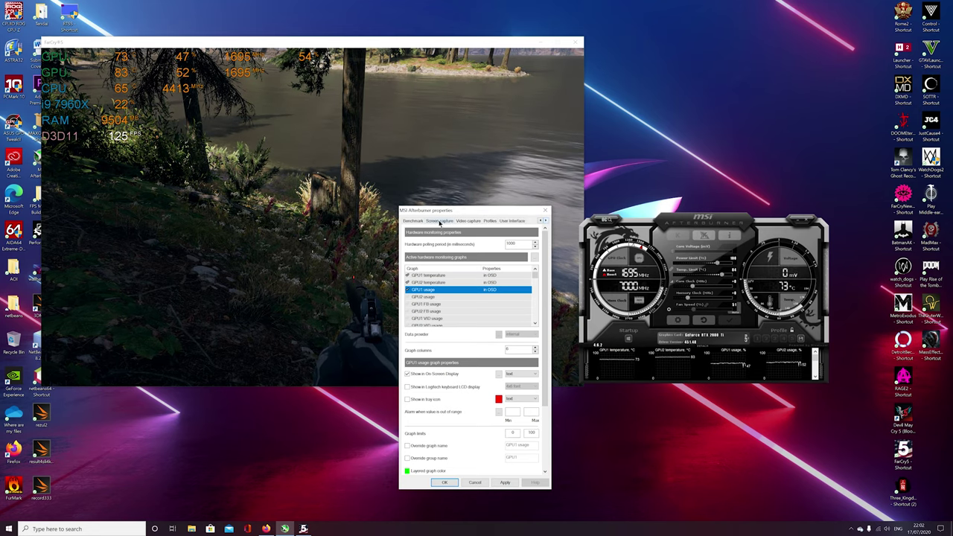
{"action": "left_click", "coordinate": [467, 222]}
{"action": "left_click_drag", "start_coordinate": [477, 213], "coordinate": [441, 223]}
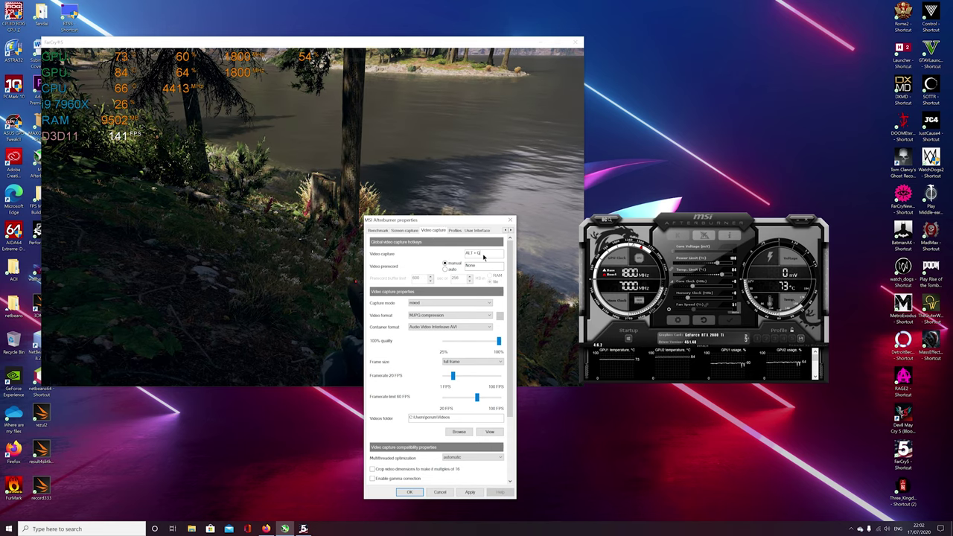
{"action": "mouse_move", "coordinate": [482, 256]}
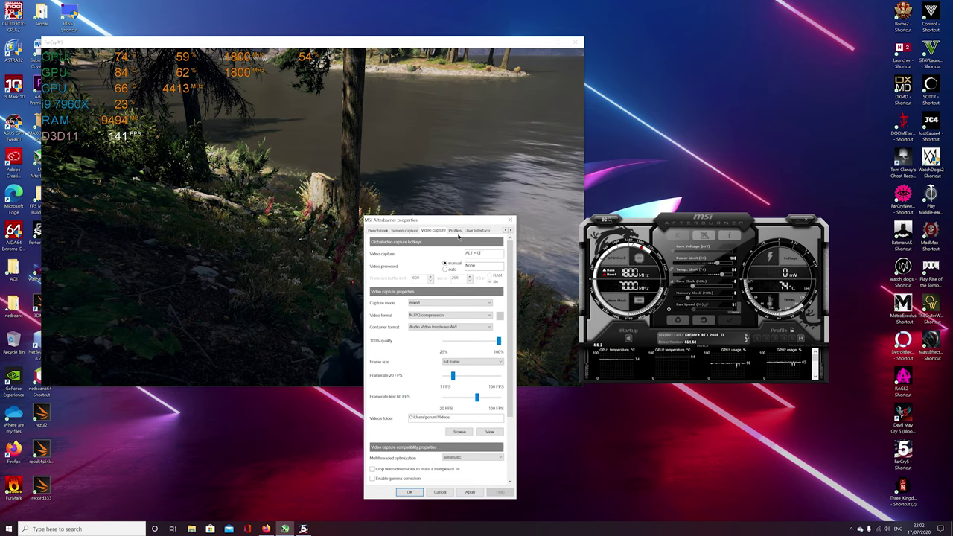
{"action": "left_click_drag", "start_coordinate": [456, 221], "coordinate": [493, 215]}
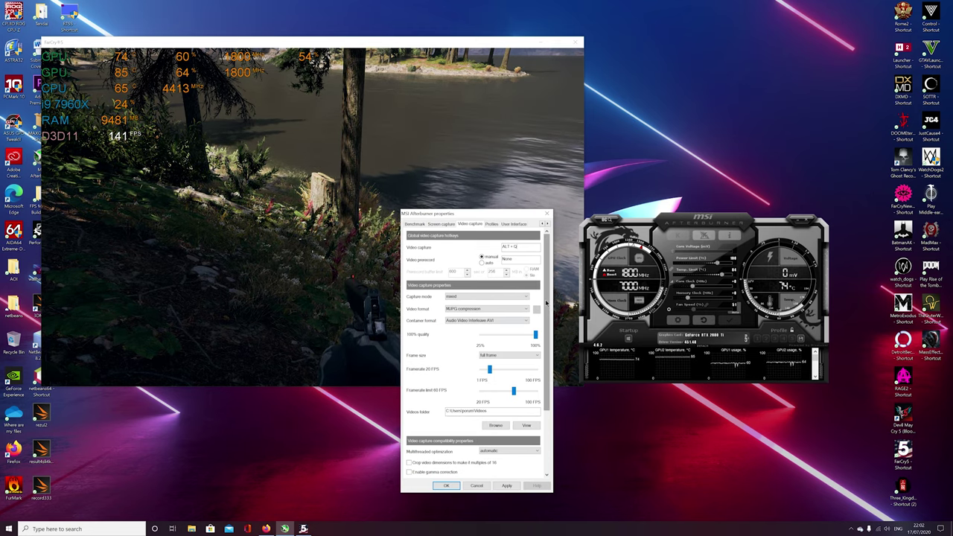
Step: Scroll down to the Audio capture sources and bring the Far Cry 5 window forward
{"action": "left_click_drag", "start_coordinate": [546, 317], "coordinate": [547, 376]}
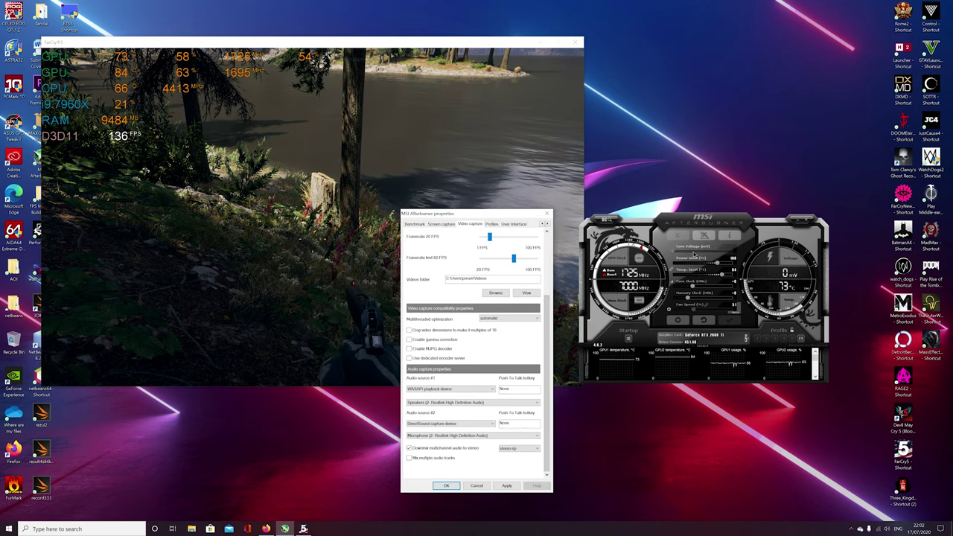
{"action": "left_click_drag", "start_coordinate": [501, 217], "coordinate": [462, 230]}
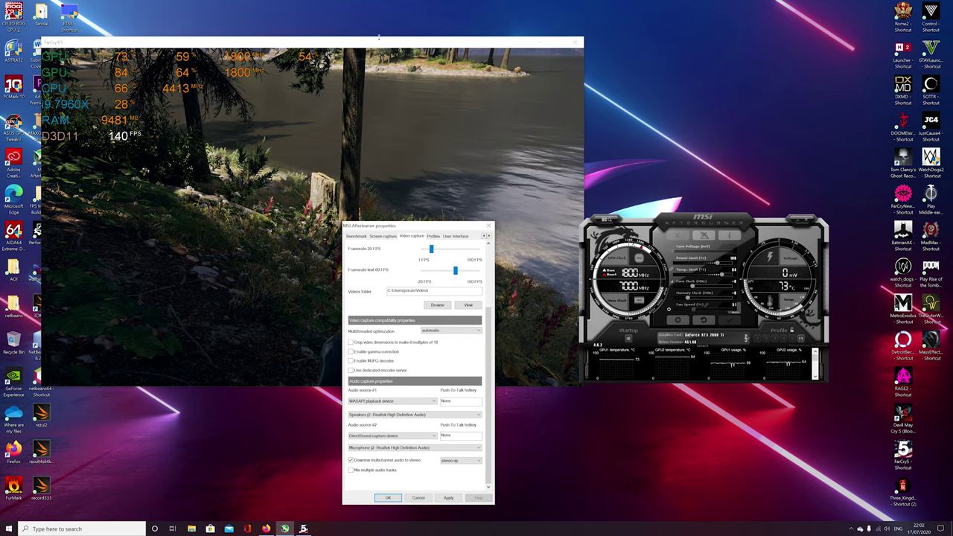
{"action": "left_click_drag", "start_coordinate": [379, 36], "coordinate": [459, 35]}
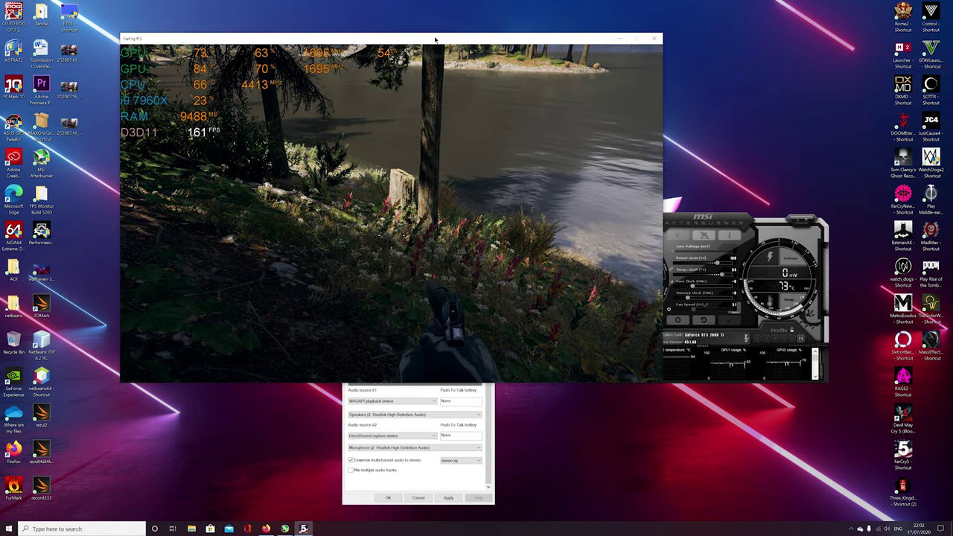
{"action": "left_click_drag", "start_coordinate": [437, 37], "coordinate": [403, 49]}
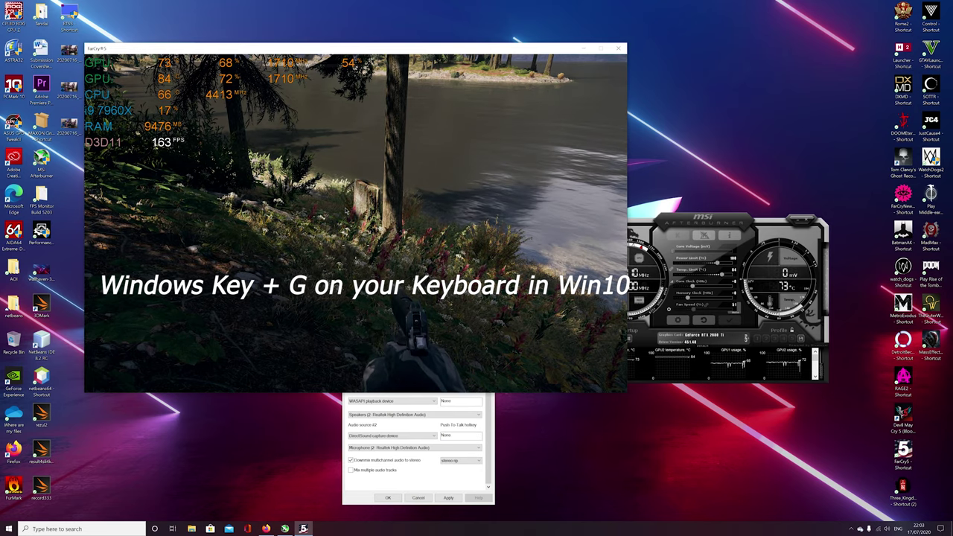
Step: Start a Game Bar clip recording of Far Cry 5, leaving only the timer widget visible
{"action": "key", "text": "super+g"}
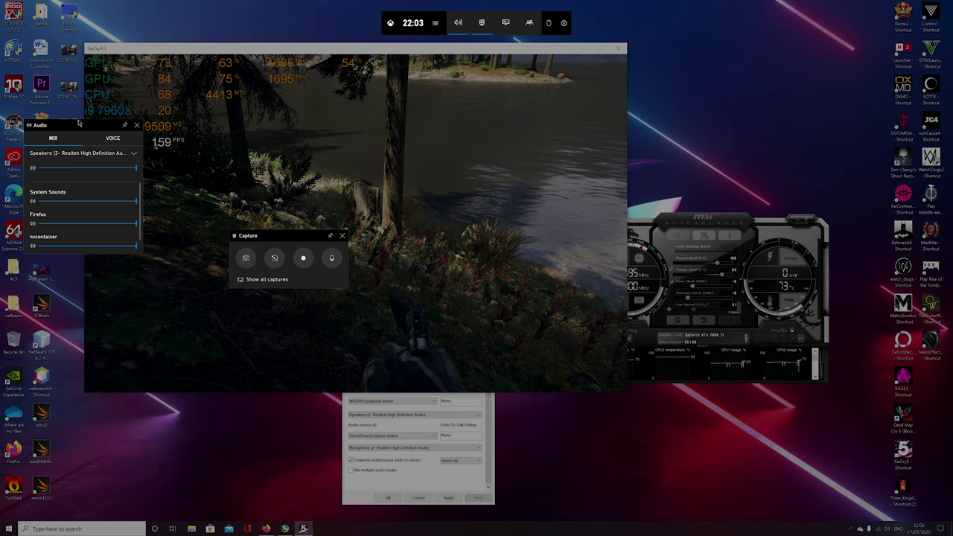
{"action": "left_click_drag", "start_coordinate": [79, 124], "coordinate": [112, 216]}
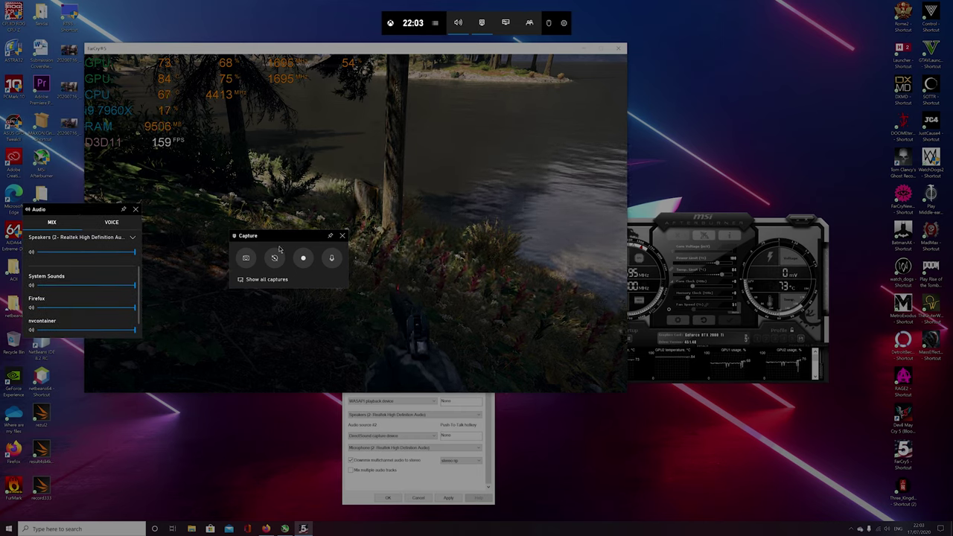
{"action": "left_click_drag", "start_coordinate": [300, 266], "coordinate": [362, 204]}
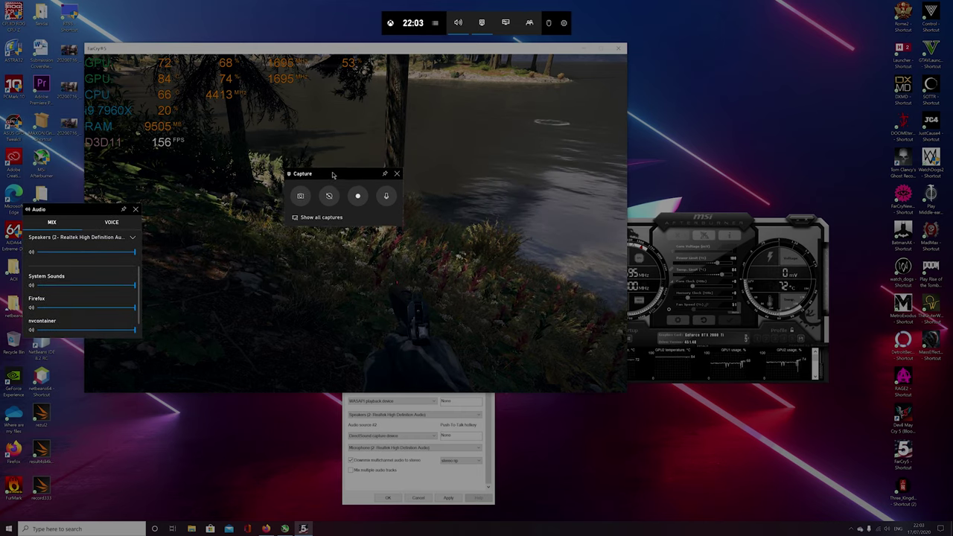
{"action": "left_click", "coordinate": [362, 201]}
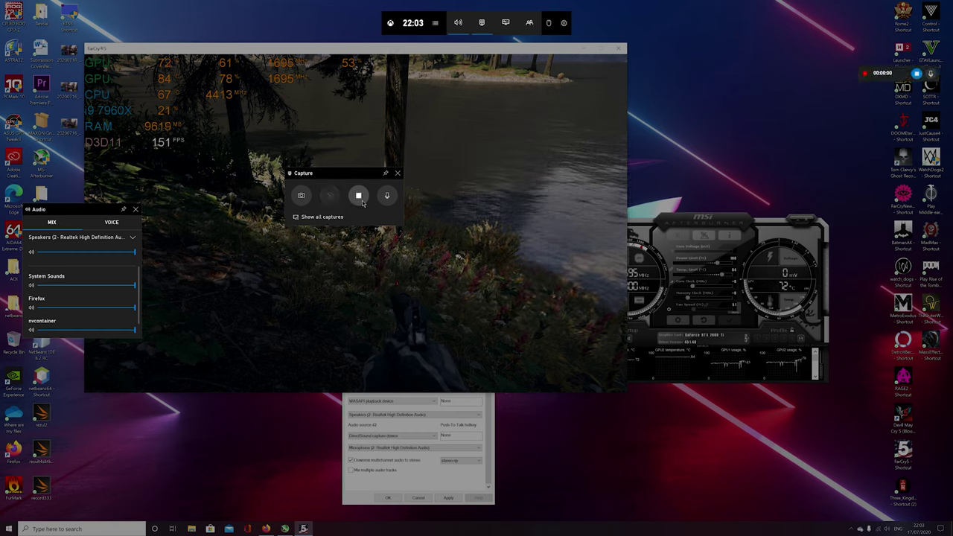
{"action": "left_click_drag", "start_coordinate": [897, 65], "coordinate": [320, 108]}
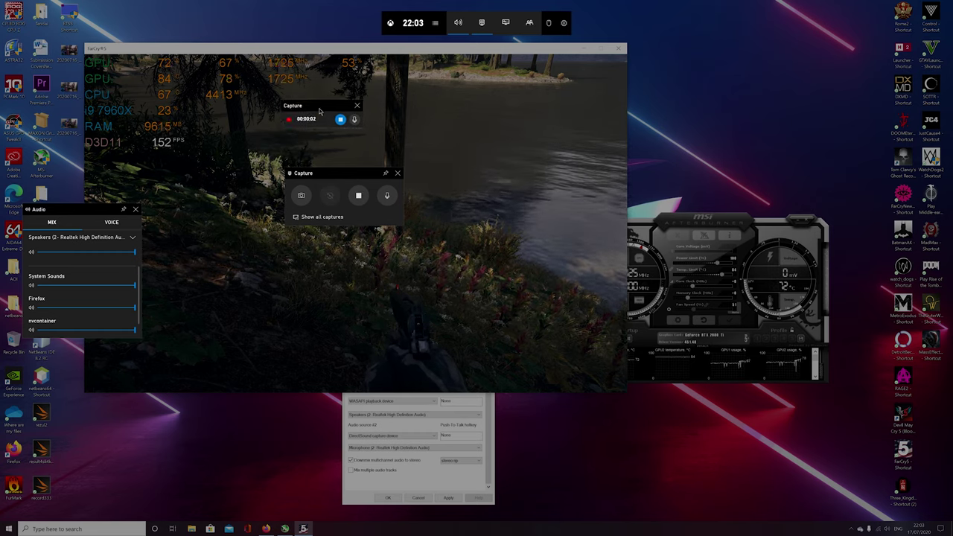
{"action": "key", "text": "super+g"}
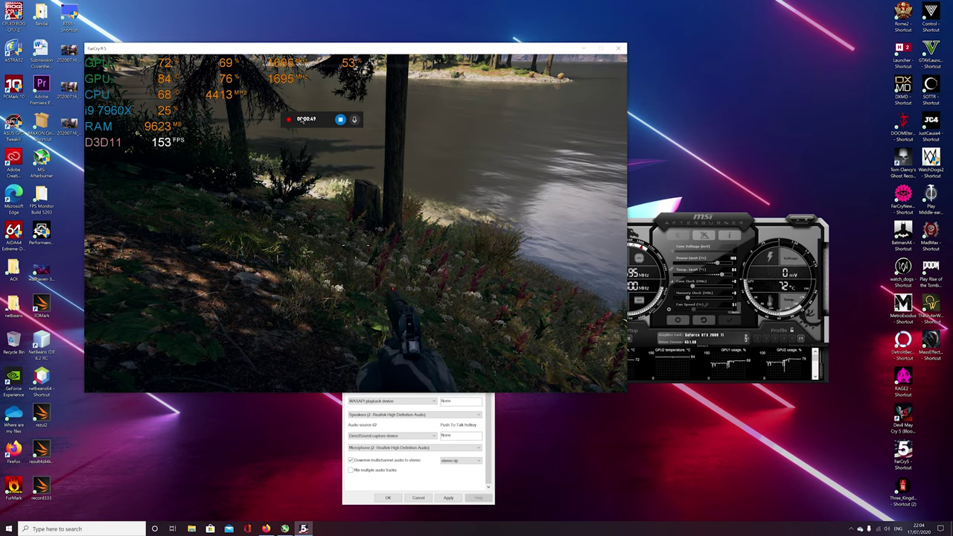
Step: Stop the Game Bar clip recording from the timer widget
{"action": "left_click", "coordinate": [341, 119]}
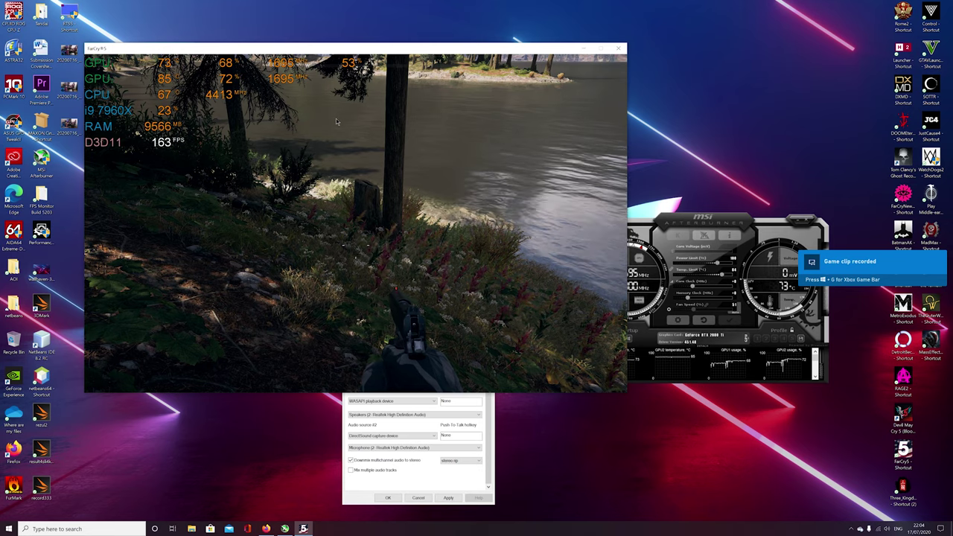
Step: Move Far Cry 5 to the top left and bring the properties dialog forward
{"action": "left_click_drag", "start_coordinate": [400, 51], "coordinate": [337, 45]}
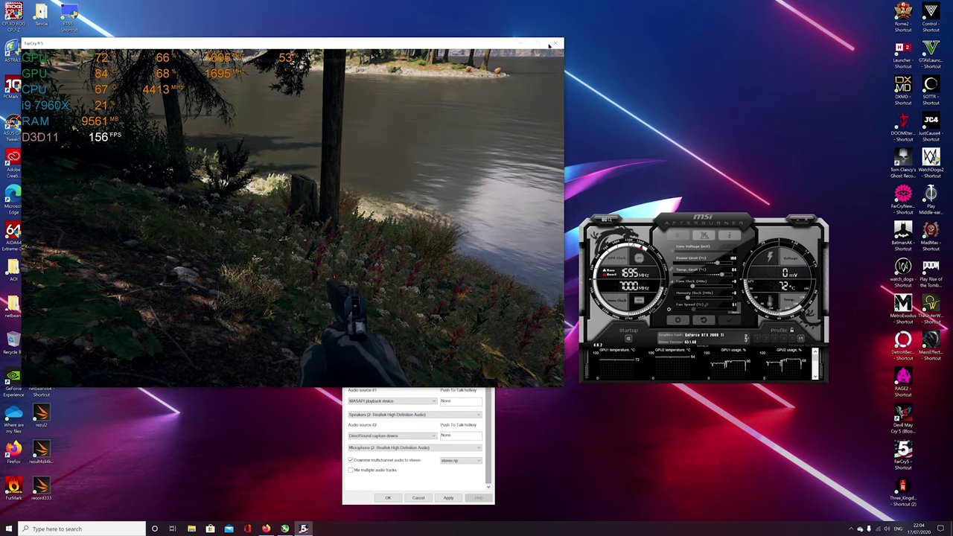
{"action": "left_click_drag", "start_coordinate": [423, 45], "coordinate": [445, 23]}
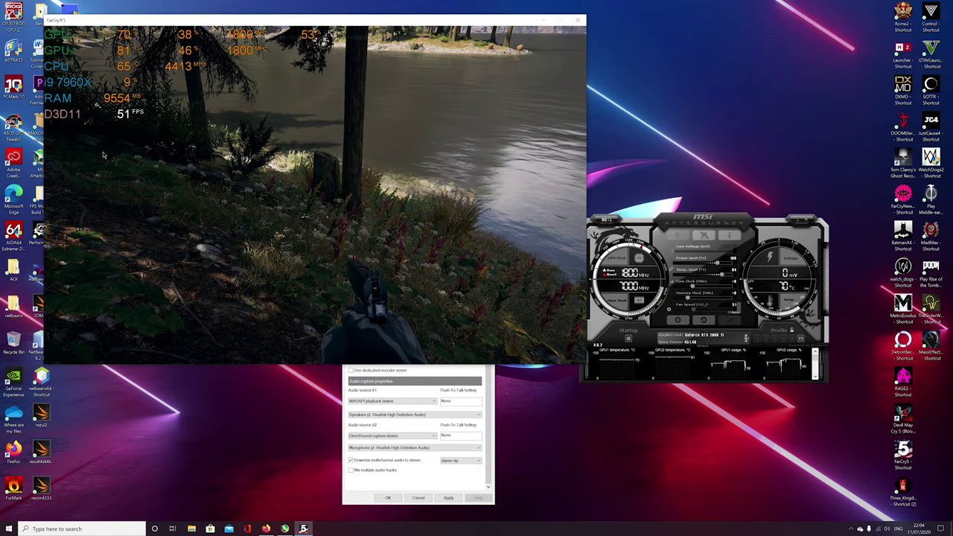
{"action": "left_click", "coordinate": [454, 480]}
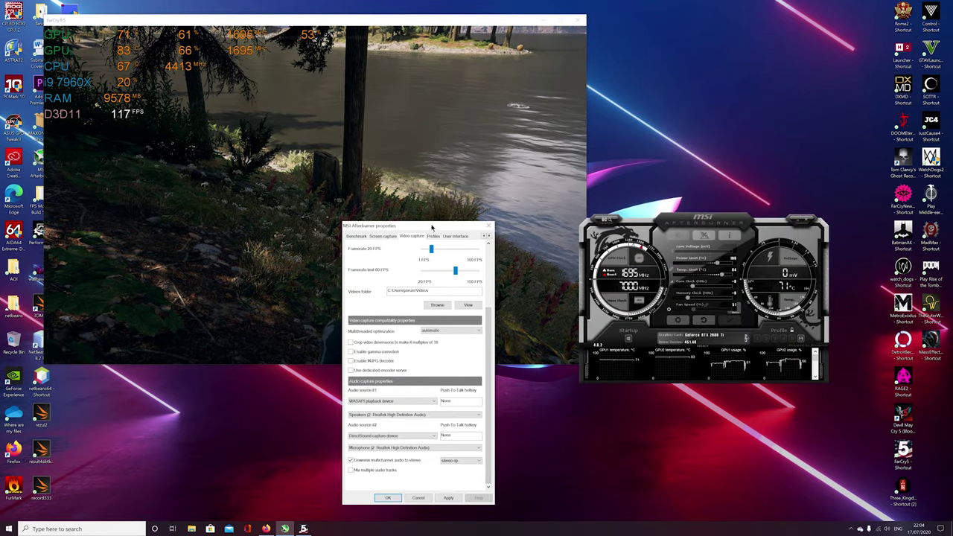
{"action": "left_click_drag", "start_coordinate": [434, 219], "coordinate": [622, 190]}
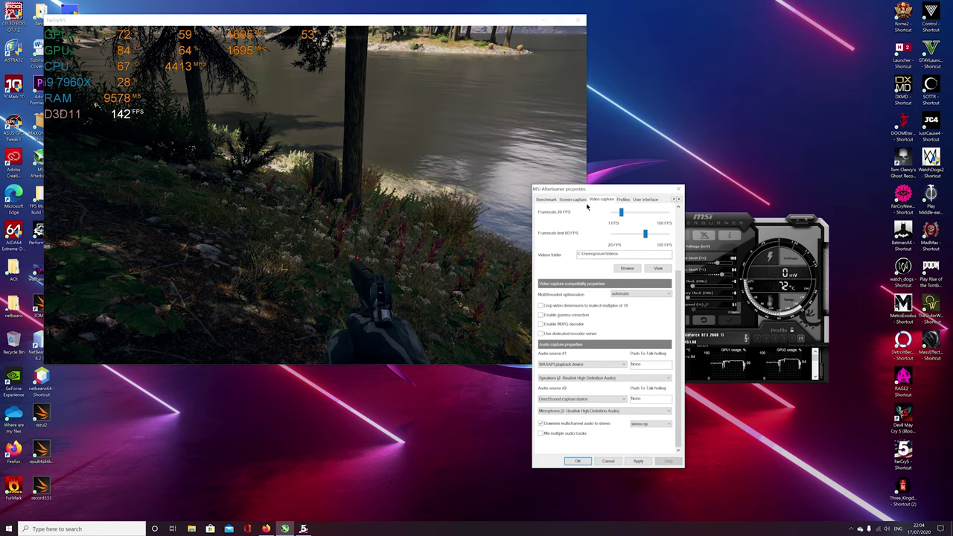
Step: Check the Screen capture and Benchmark tabs, return to Video capture, and move the dialog left
{"action": "left_click", "coordinate": [572, 199]}
{"action": "left_click", "coordinate": [545, 200]}
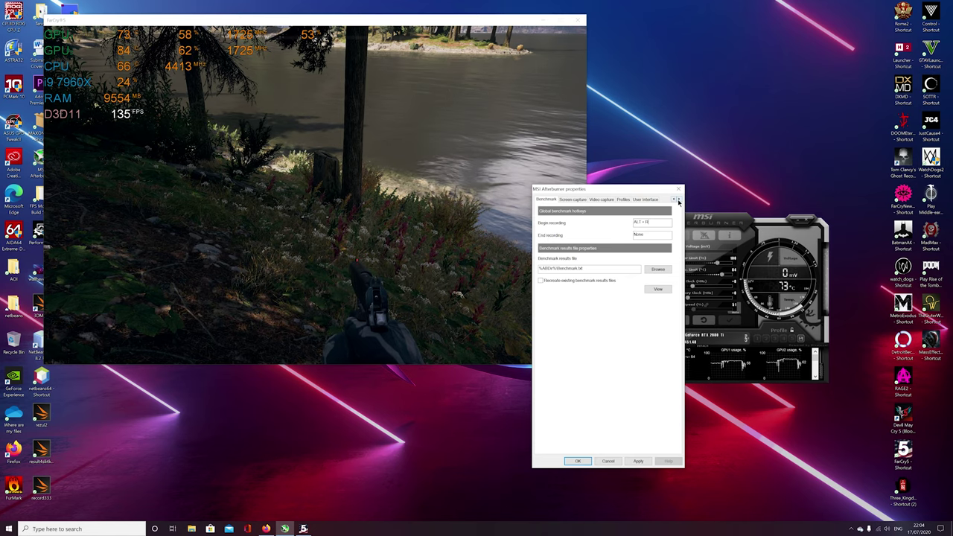
{"action": "left_click", "coordinate": [602, 199]}
{"action": "scroll", "coordinate": [656, 291], "scroll_direction": "down", "scroll_amount": 3}
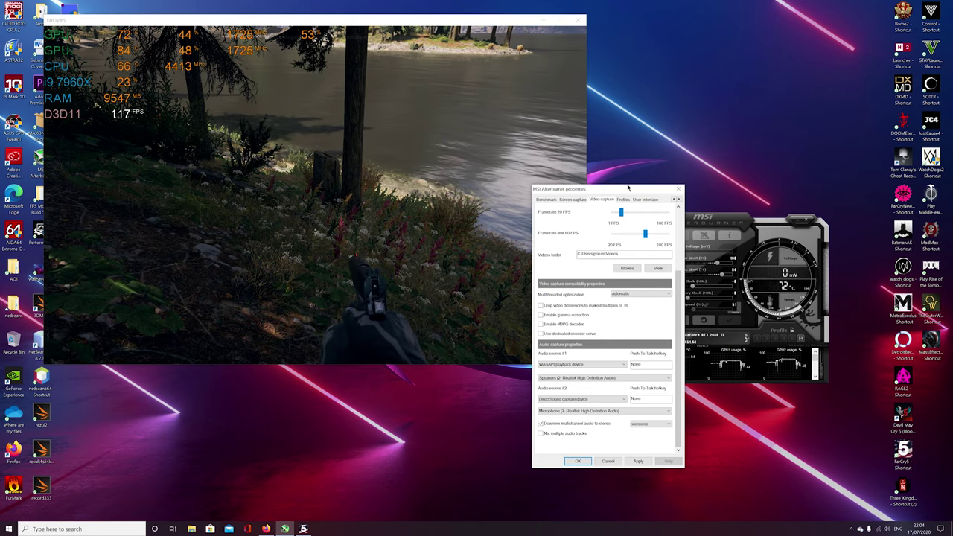
{"action": "left_click_drag", "start_coordinate": [614, 197], "coordinate": [545, 200]}
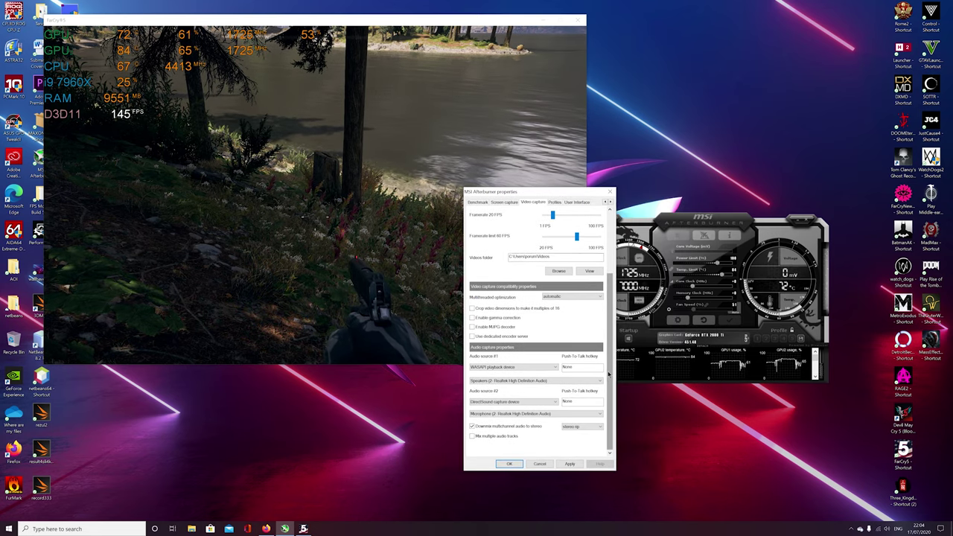
{"action": "scroll", "coordinate": [612, 289], "scroll_direction": "up", "scroll_amount": 3}
{"action": "scroll", "coordinate": [612, 288], "scroll_direction": "down", "scroll_amount": 5}
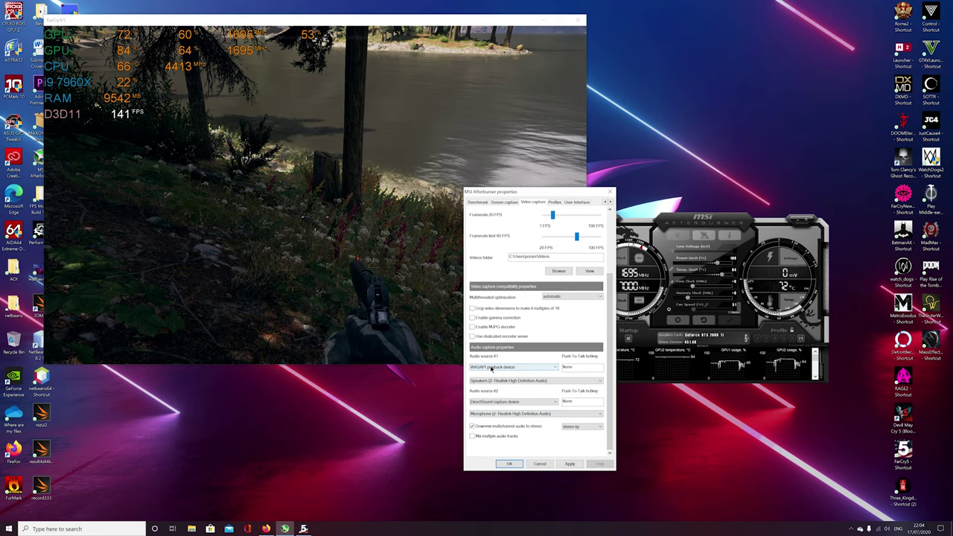
{"action": "mouse_move", "coordinate": [503, 370]}
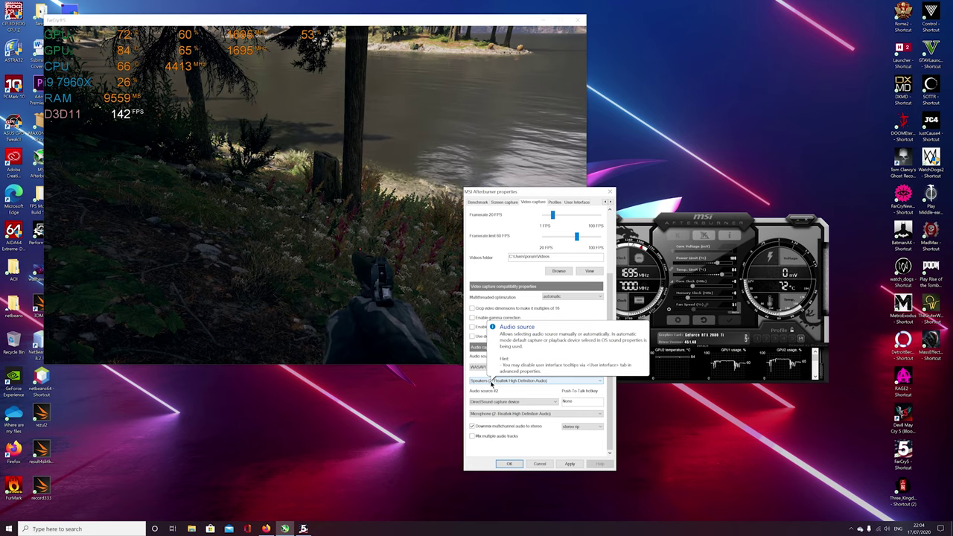
{"action": "left_click", "coordinate": [492, 382]}
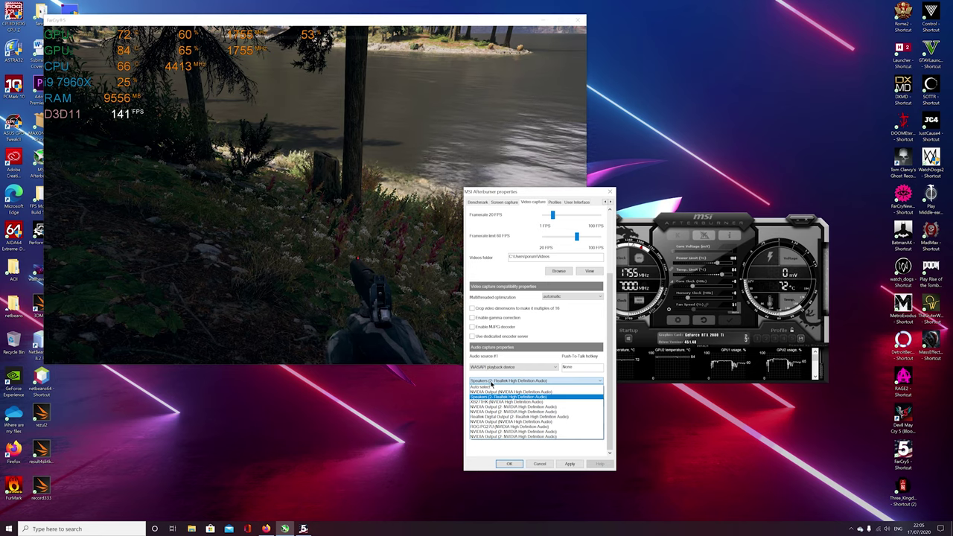
{"action": "left_click", "coordinate": [486, 380]}
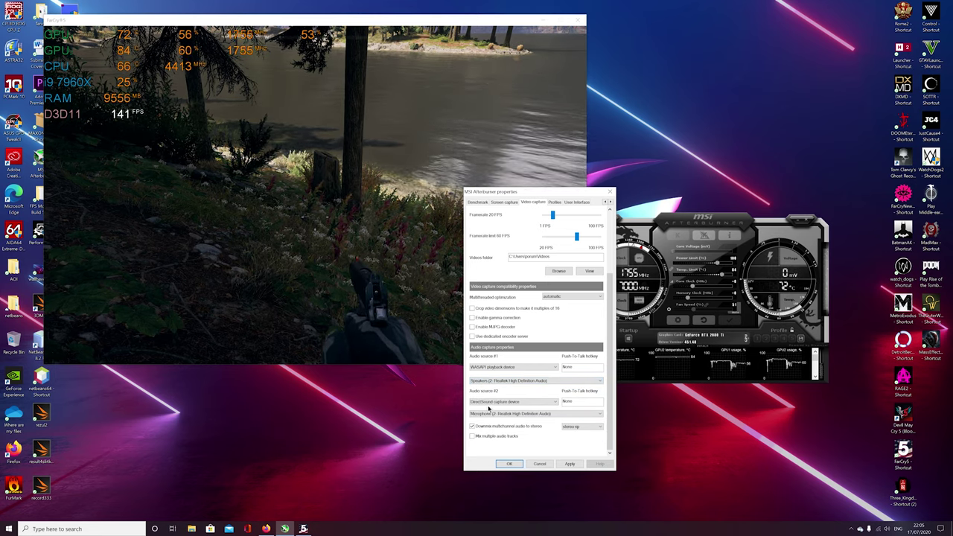
{"action": "mouse_move", "coordinate": [496, 404]}
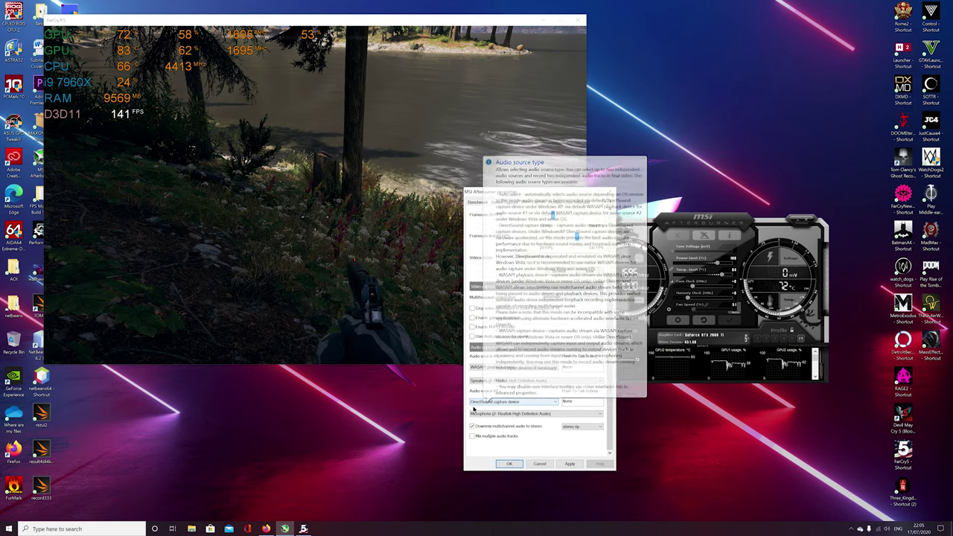
{"action": "left_click", "coordinate": [482, 414]}
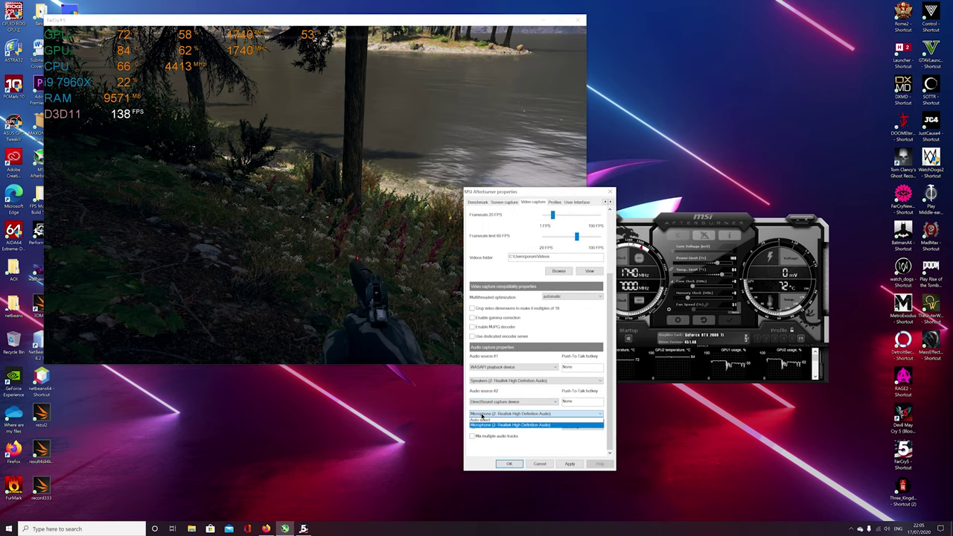
{"action": "left_click", "coordinate": [510, 424]}
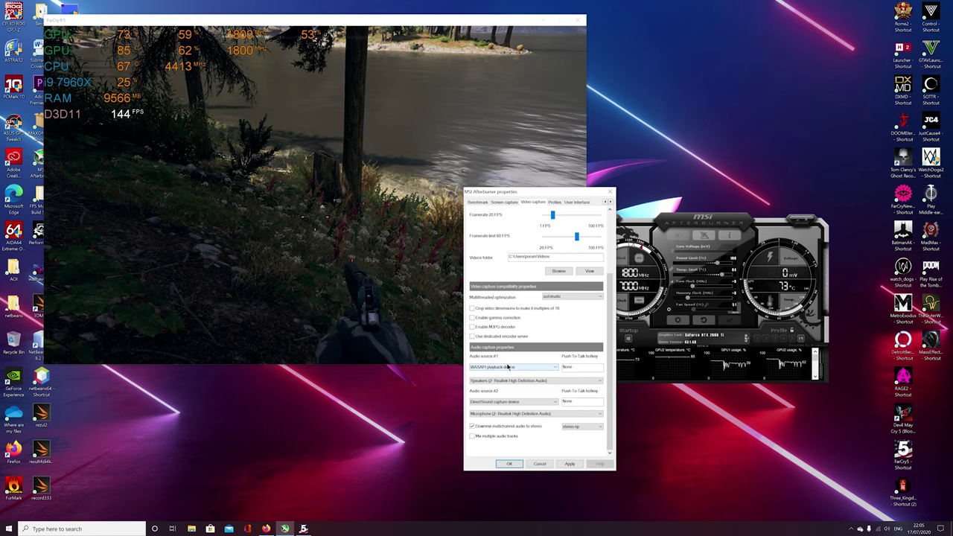
{"action": "mouse_move", "coordinate": [508, 366]}
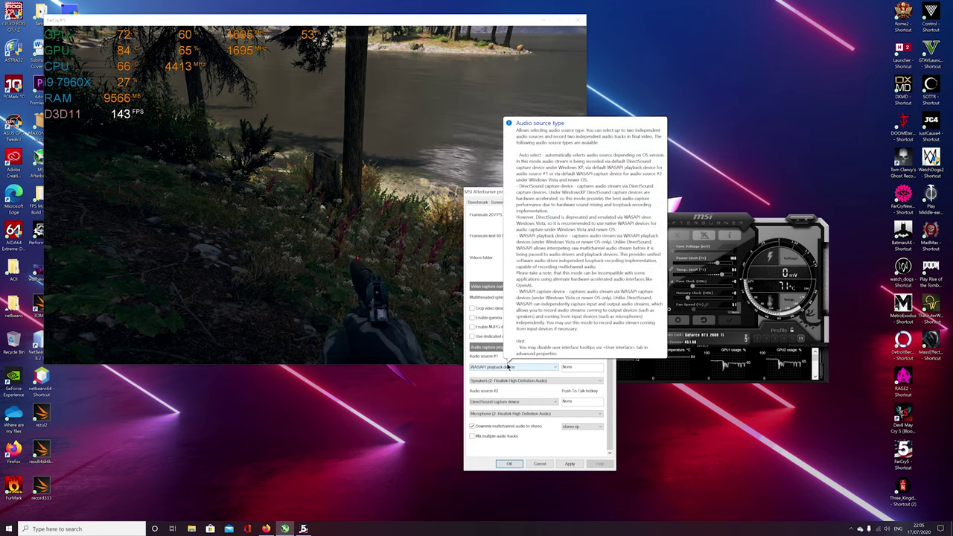
{"action": "left_click_drag", "start_coordinate": [550, 193], "coordinate": [595, 186]}
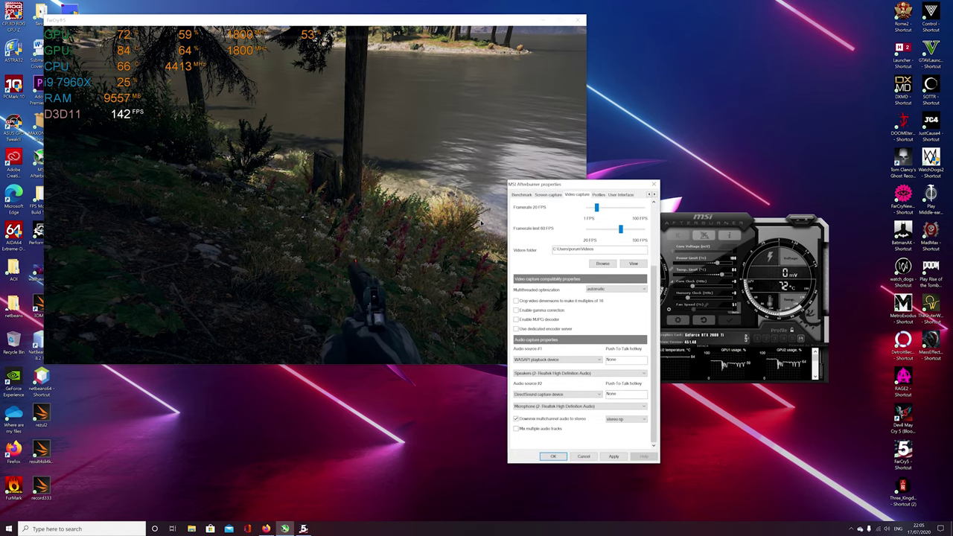
{"action": "left_click_drag", "start_coordinate": [589, 183], "coordinate": [570, 193]}
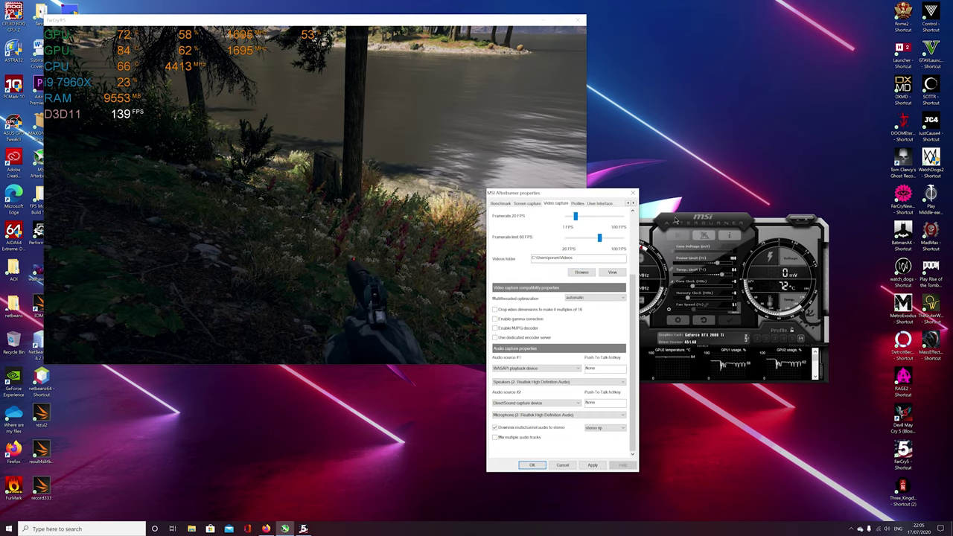
Step: Set video capture quality to 100% and reposition the properties dialog beside the main panel
{"action": "scroll", "coordinate": [546, 356], "scroll_direction": "up", "scroll_amount": 4}
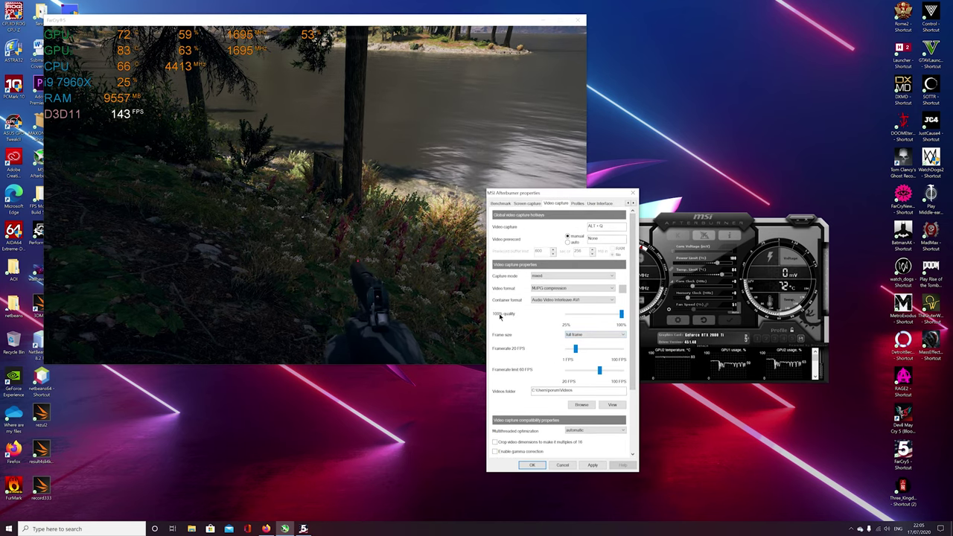
{"action": "left_click_drag", "start_coordinate": [620, 314], "coordinate": [627, 317]}
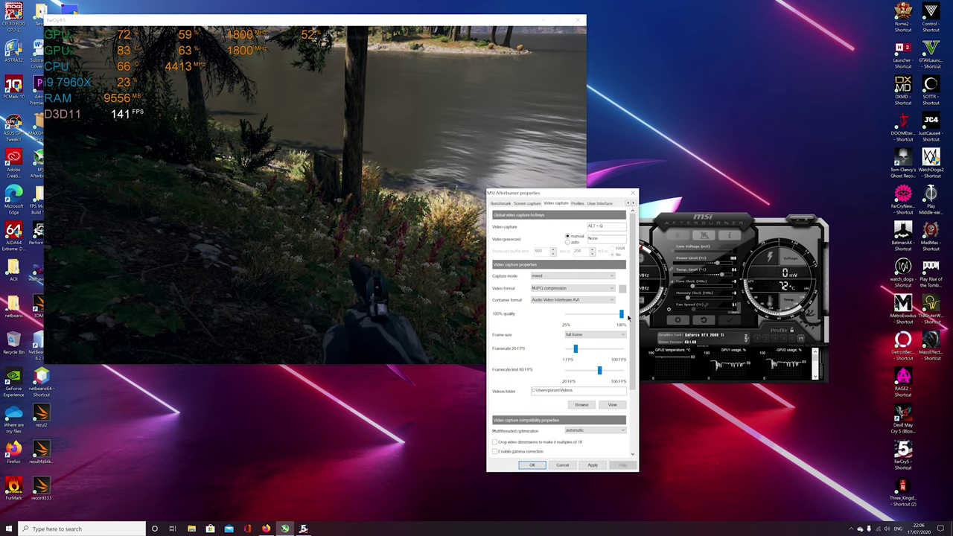
{"action": "left_click_drag", "start_coordinate": [573, 195], "coordinate": [427, 221]}
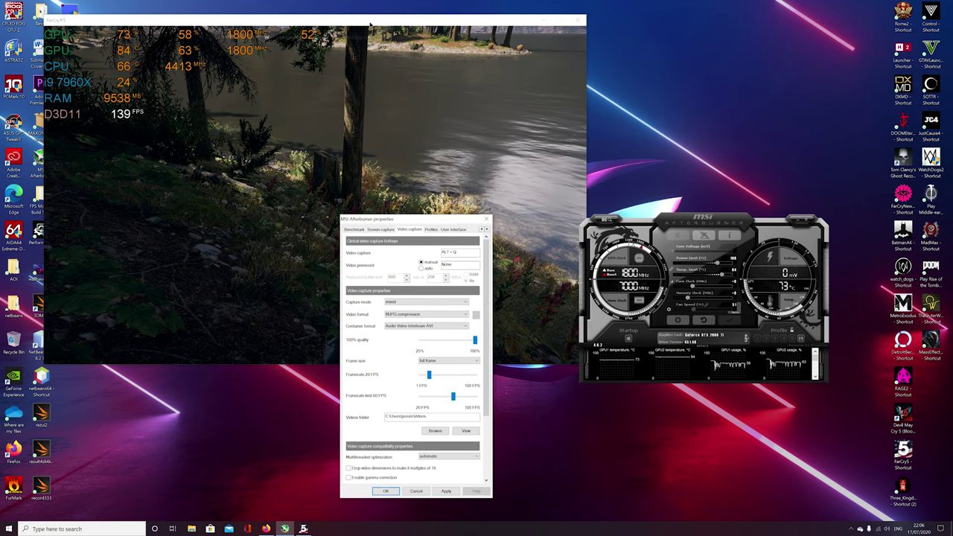
{"action": "left_click_drag", "start_coordinate": [436, 219], "coordinate": [408, 214]}
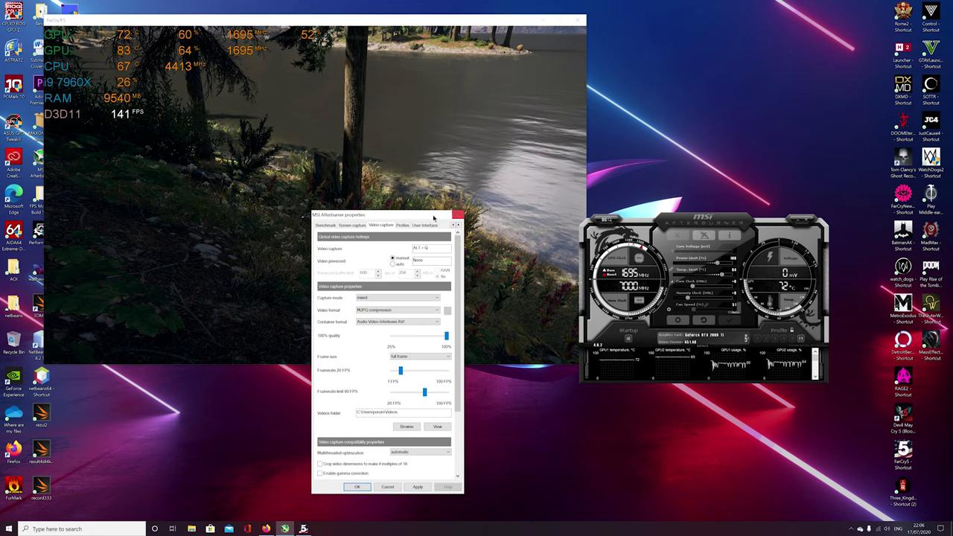
{"action": "left_click_drag", "start_coordinate": [387, 217], "coordinate": [511, 206]}
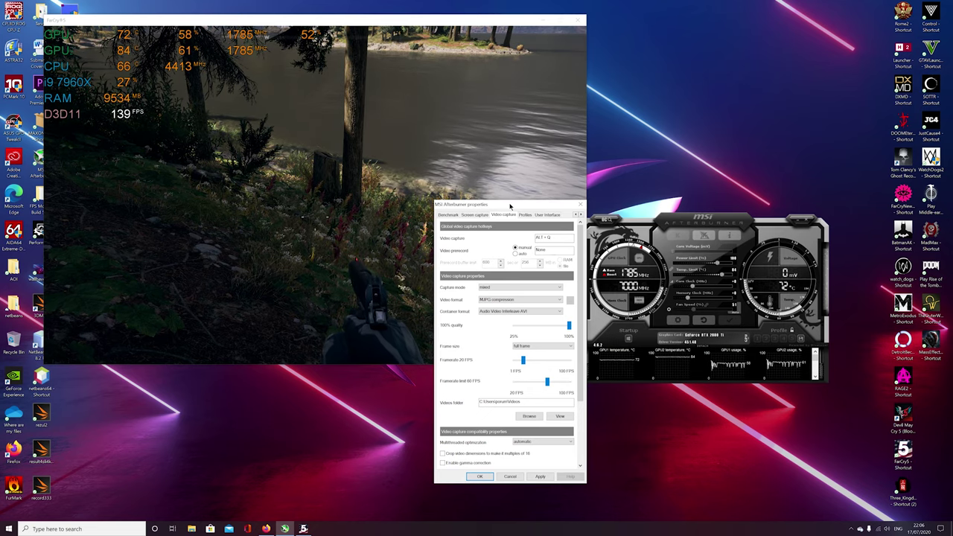
Step: Browse the Screen capture, Video capture and Benchmark tabs, then return to Monitoring
{"action": "left_click", "coordinate": [465, 215]}
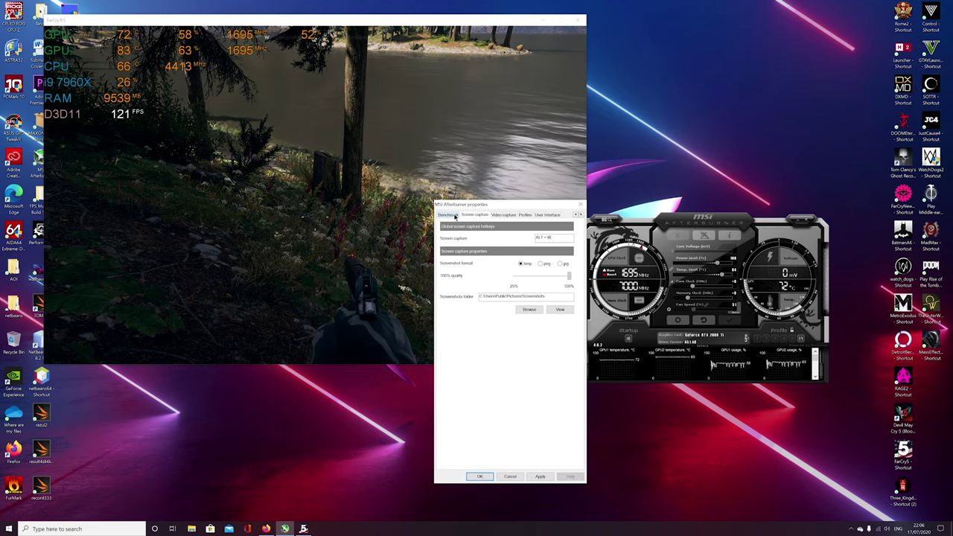
{"action": "left_click", "coordinate": [504, 215]}
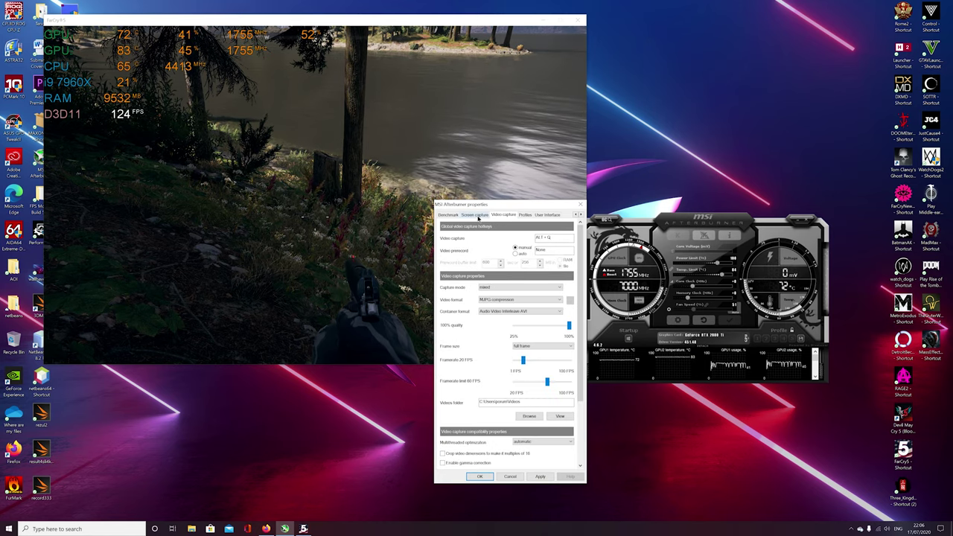
{"action": "left_click", "coordinate": [448, 215]}
{"action": "left_click", "coordinate": [575, 215]}
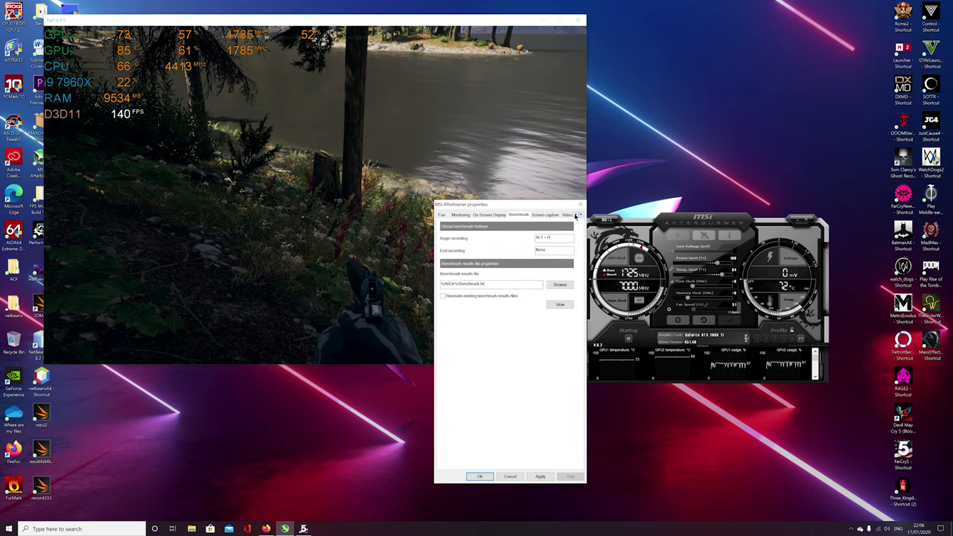
{"action": "left_click", "coordinate": [477, 216]}
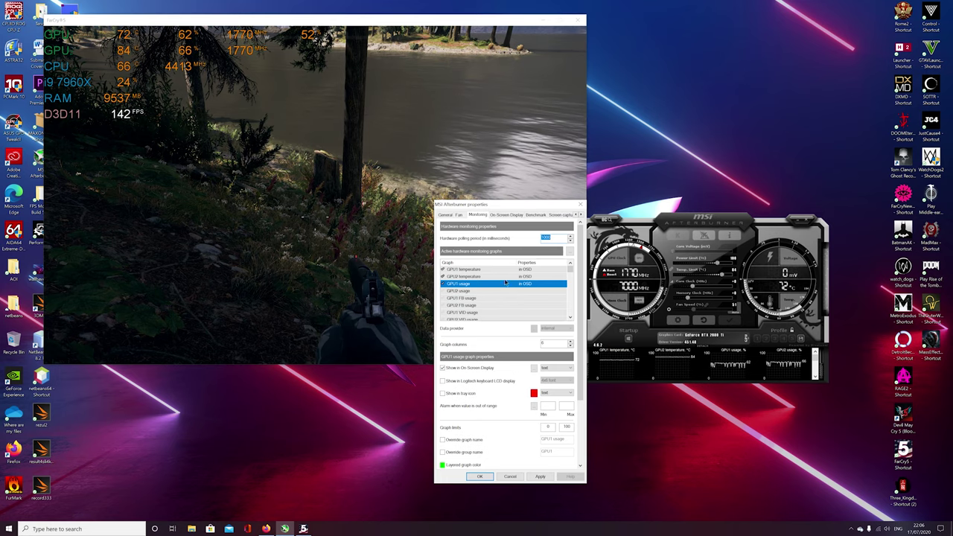
{"action": "mouse_move", "coordinate": [562, 269]}
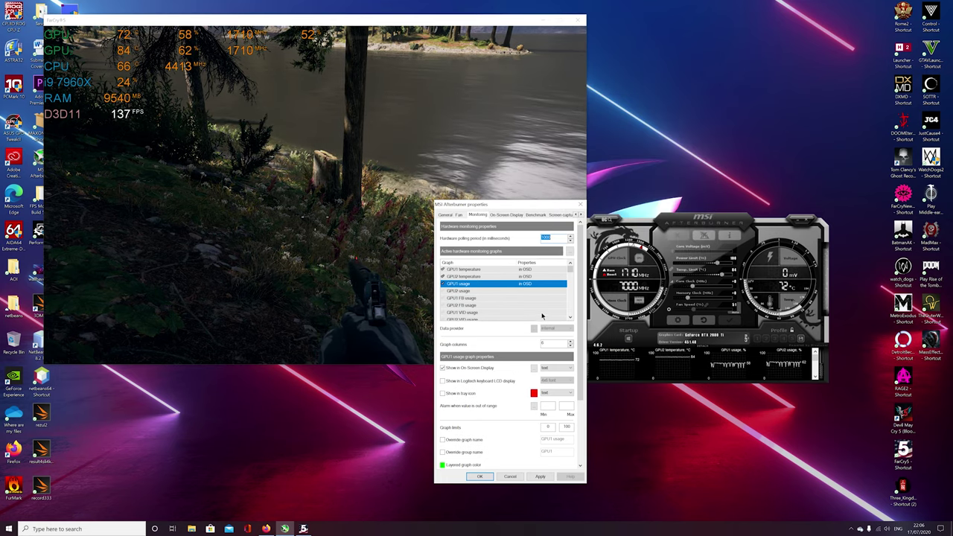
{"action": "mouse_move", "coordinate": [544, 308]}
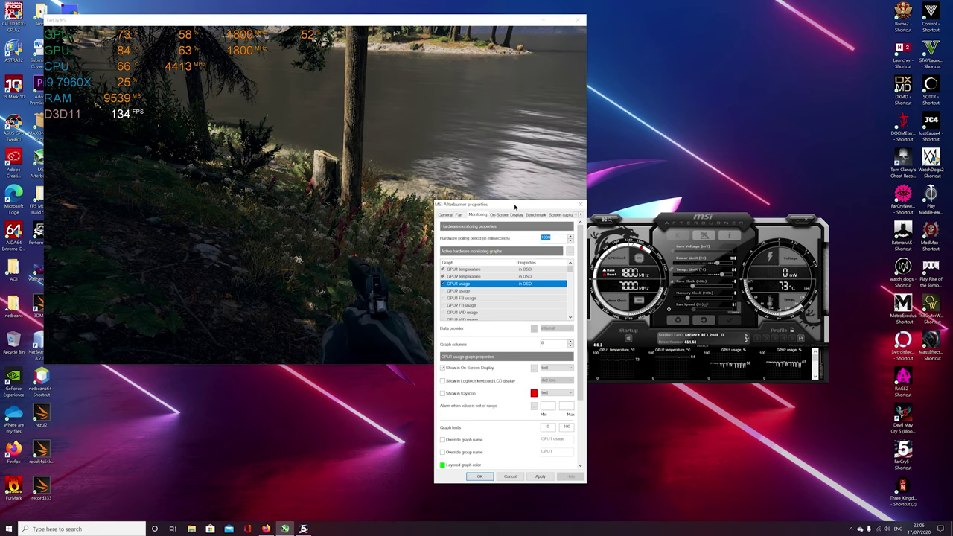
Step: Reposition the monitoring settings window to the left so it no longer covers the Afterburner panel
{"action": "left_click_drag", "start_coordinate": [514, 207], "coordinate": [601, 204]}
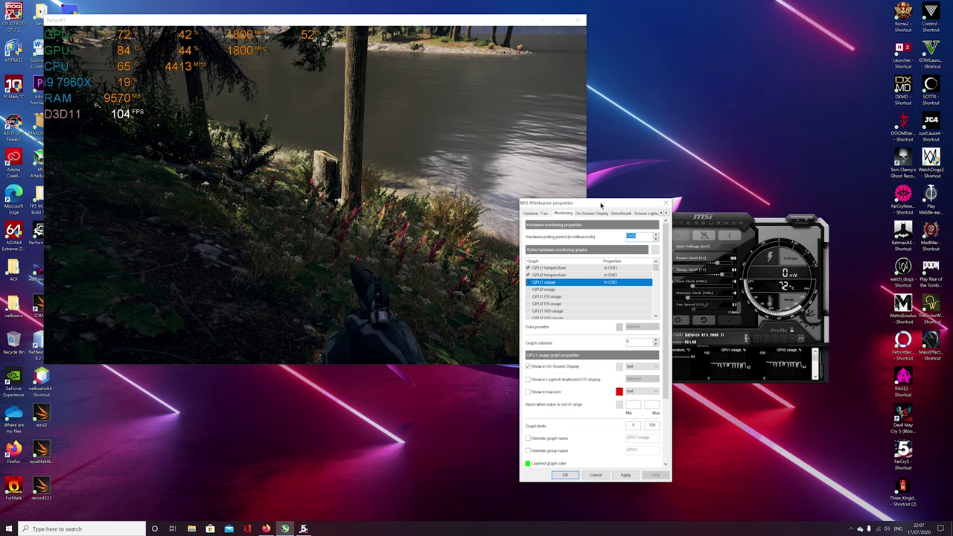
{"action": "left_click_drag", "start_coordinate": [593, 205], "coordinate": [448, 214]}
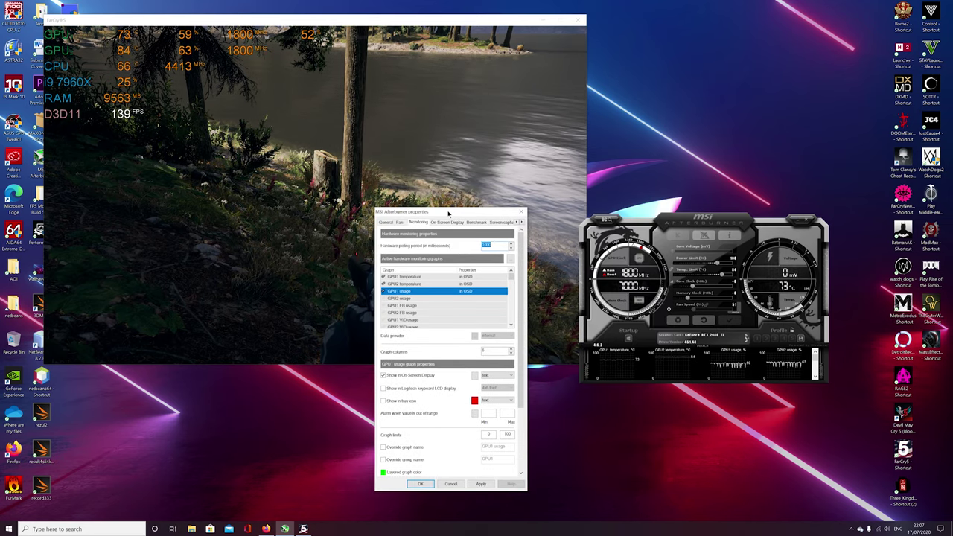